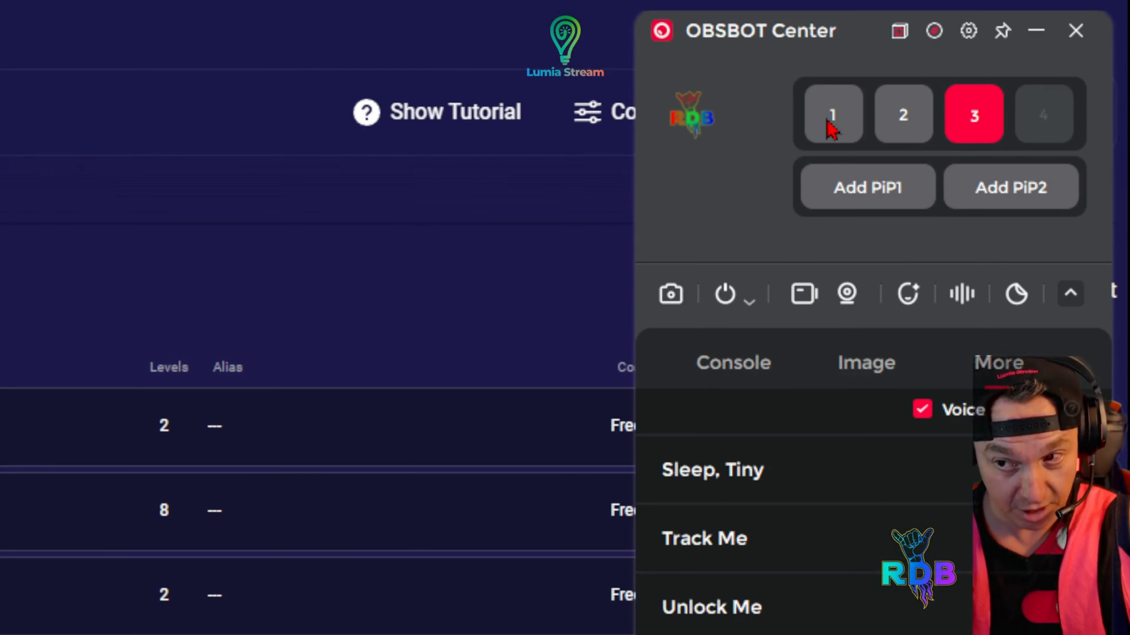
Switch the active device through cameras 1, 2 and 3 to compare their additional settings
{"action": "left_click", "coordinate": [831, 127]}
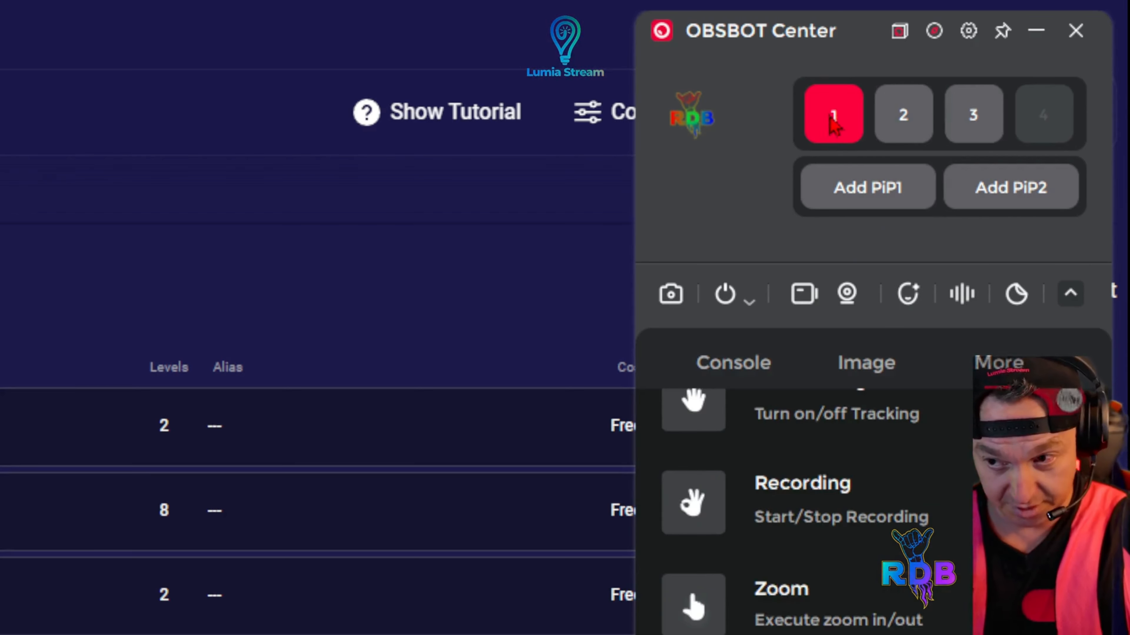
{"action": "left_click", "coordinate": [924, 103]}
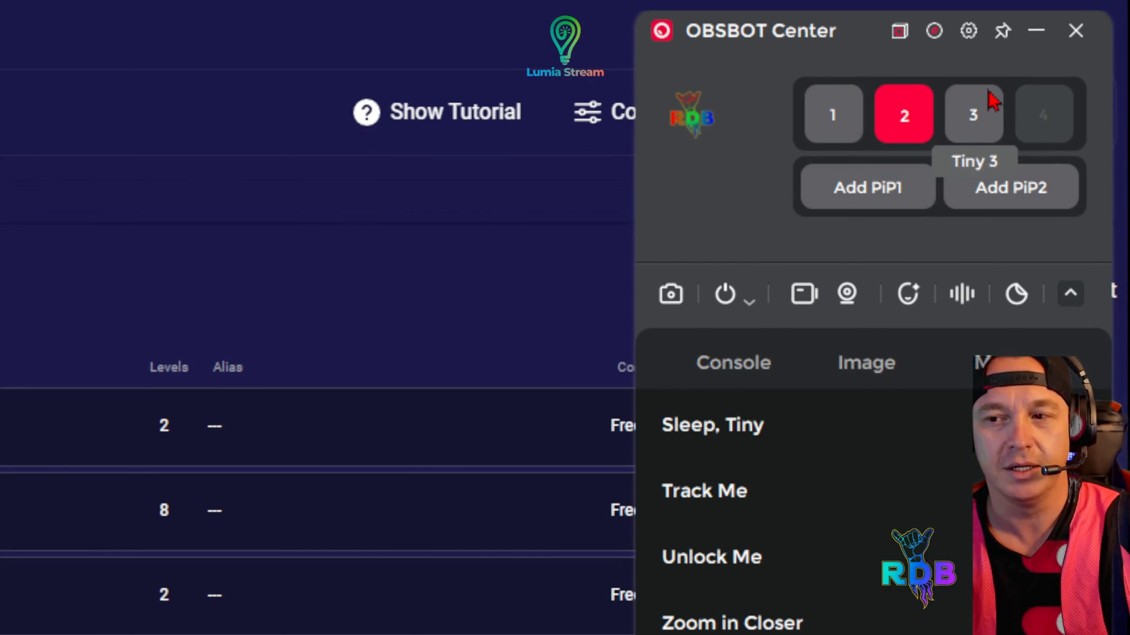
{"action": "left_click", "coordinate": [848, 115]}
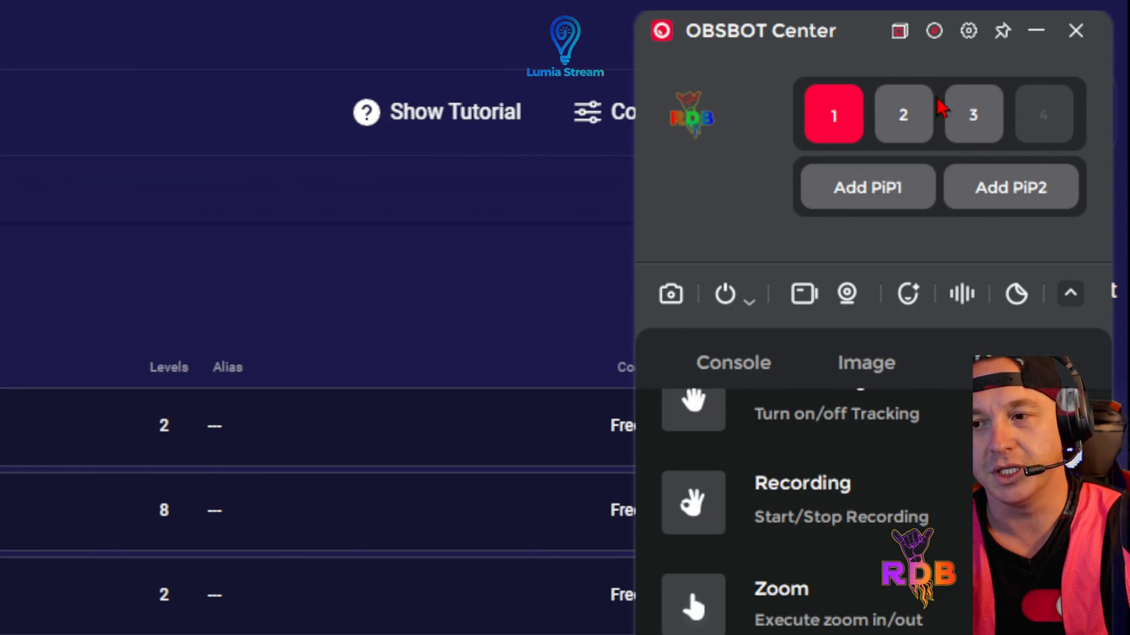
{"action": "left_click", "coordinate": [981, 106]}
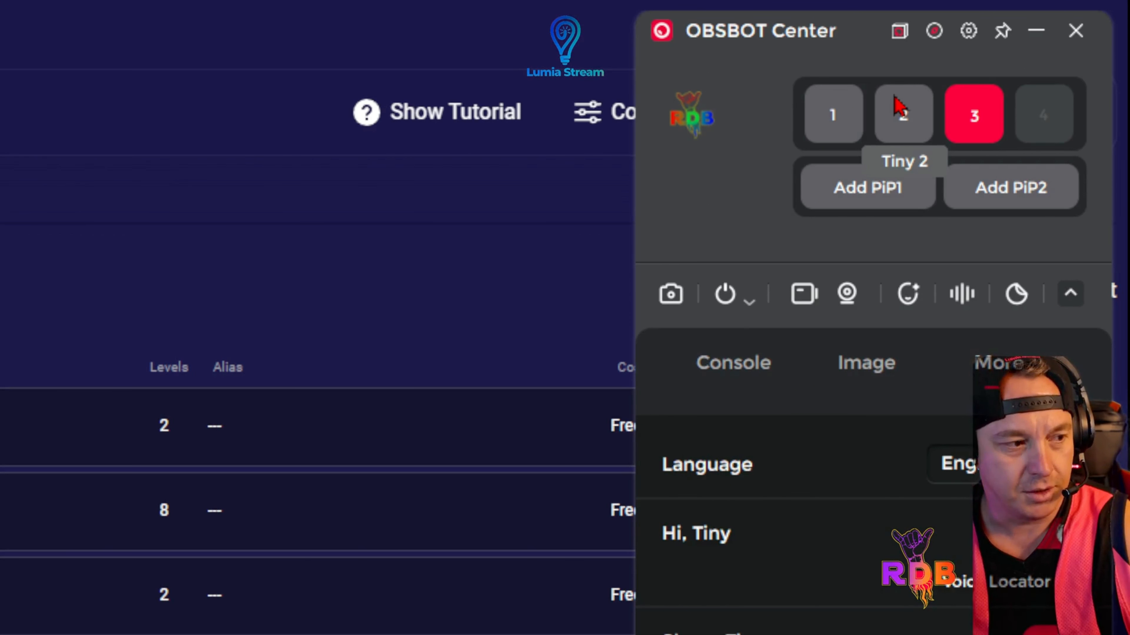
Examine the gesture controls of camera 1 (Tail Air) and the voice commands of cameras 2 and 3
{"action": "left_click", "coordinate": [834, 115]}
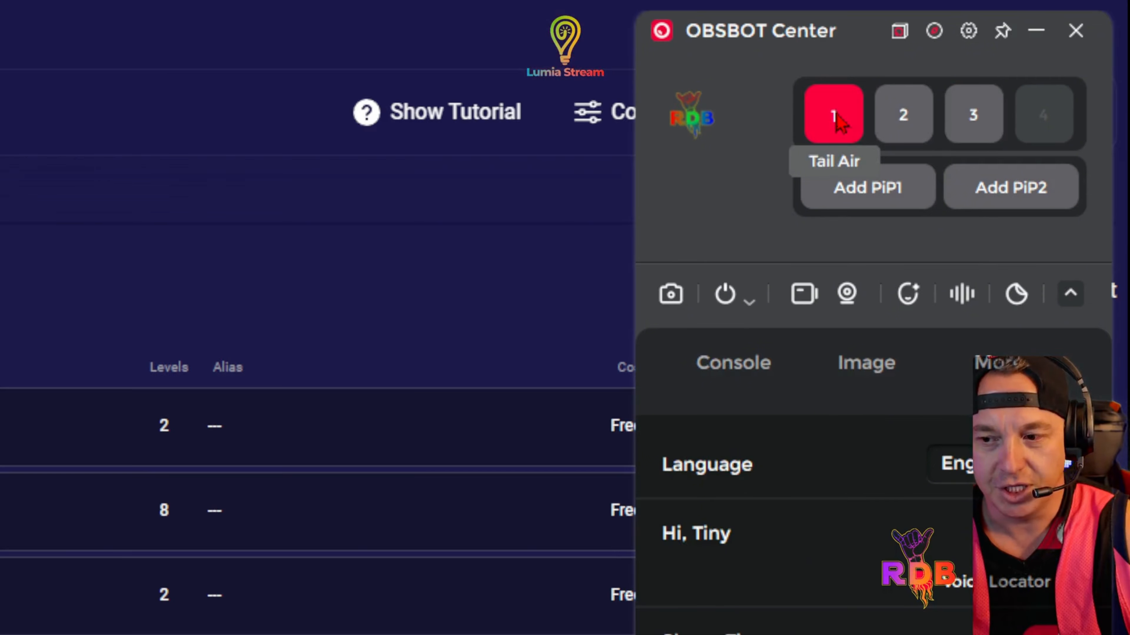
{"action": "scroll", "coordinate": [1006, 366], "scroll_direction": "down", "scroll_amount": 5}
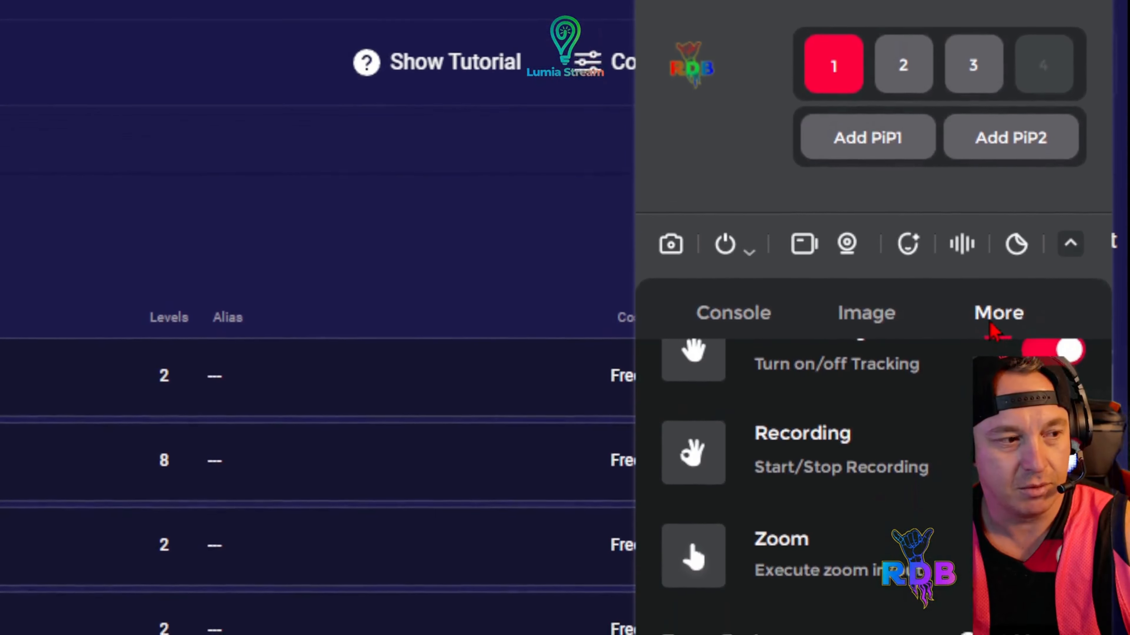
{"action": "scroll", "coordinate": [961, 345], "scroll_direction": "down", "scroll_amount": 1}
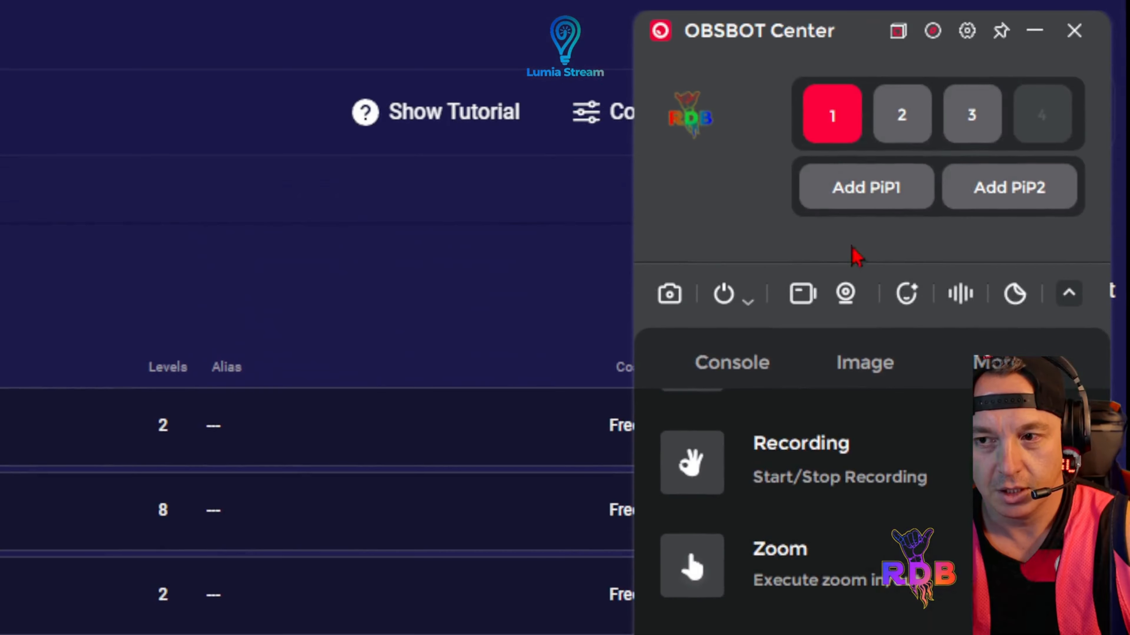
{"action": "left_click", "coordinate": [906, 130]}
{"action": "scroll", "coordinate": [827, 556], "scroll_direction": "down", "scroll_amount": 5}
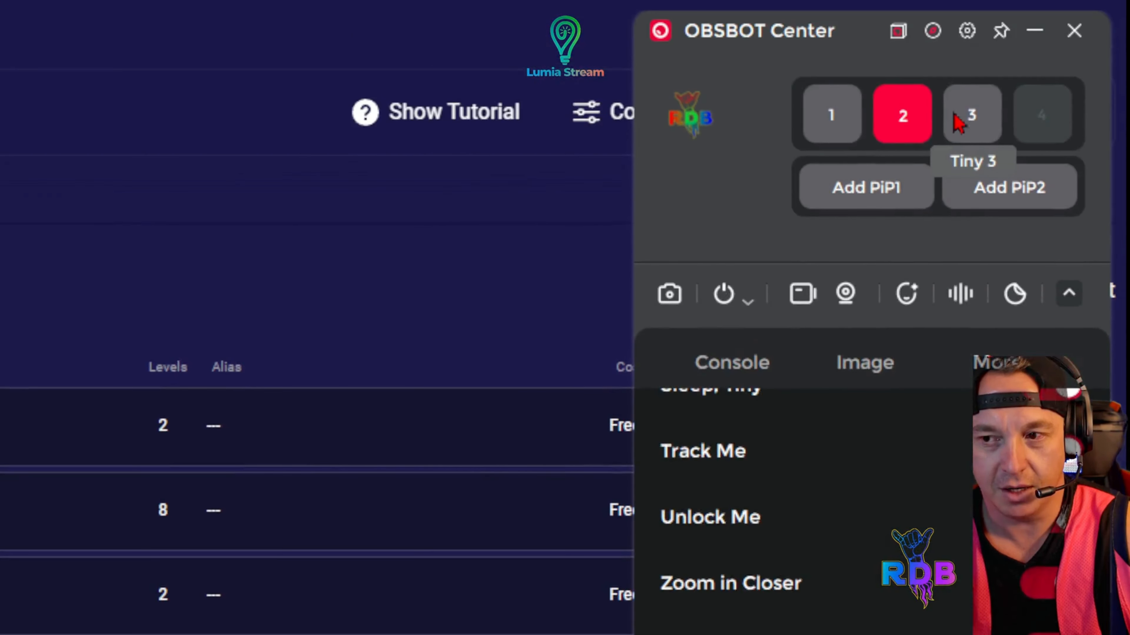
{"action": "left_click", "coordinate": [960, 114]}
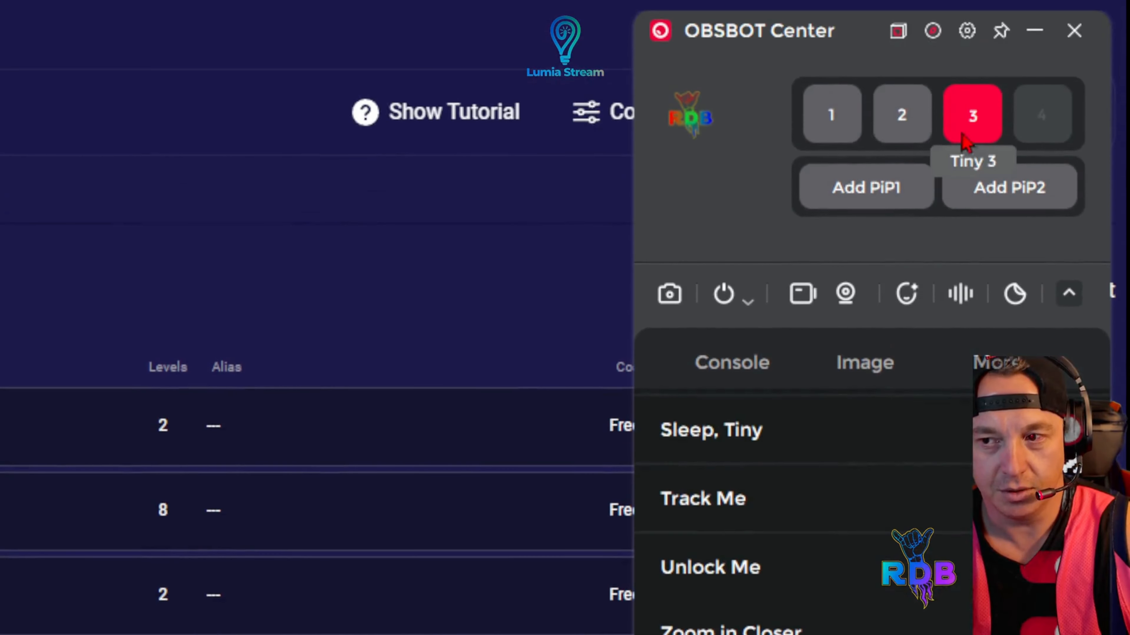
Open the connected device list, view the details of each of the three cameras, and close the list
{"action": "left_click", "coordinate": [970, 39]}
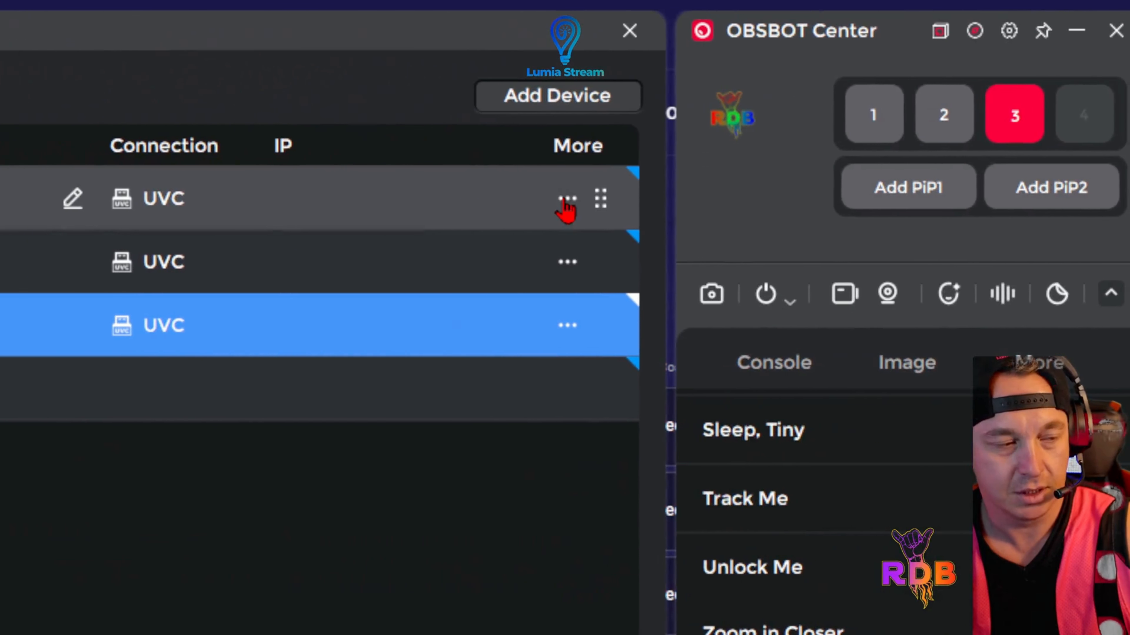
{"action": "left_click", "coordinate": [566, 199]}
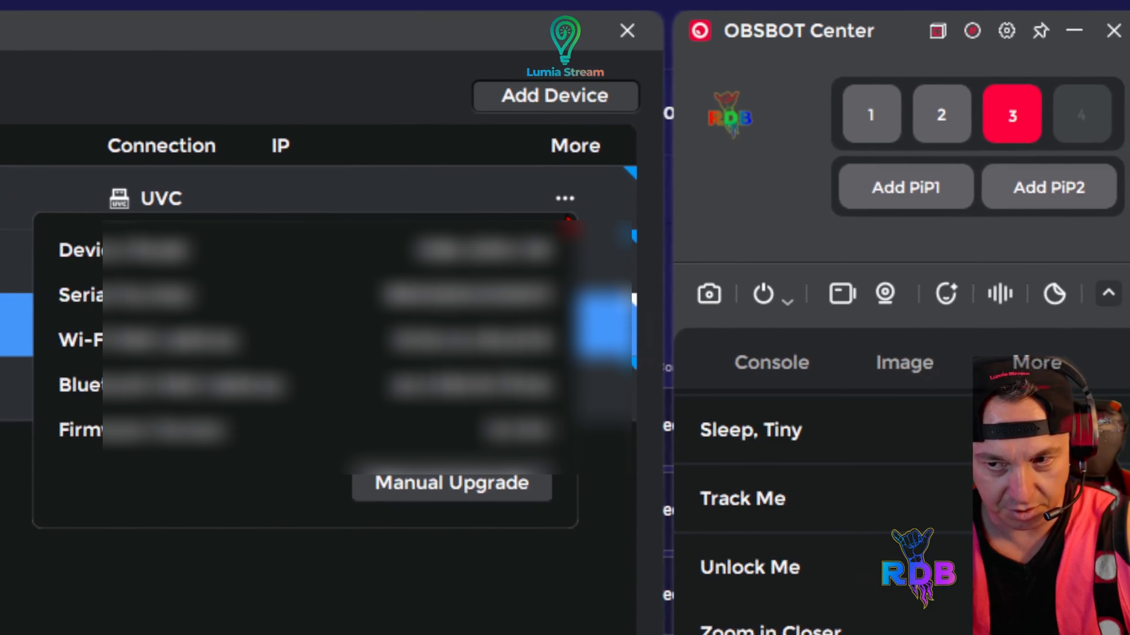
{"action": "left_click", "coordinate": [572, 204]}
{"action": "left_click", "coordinate": [619, 262]}
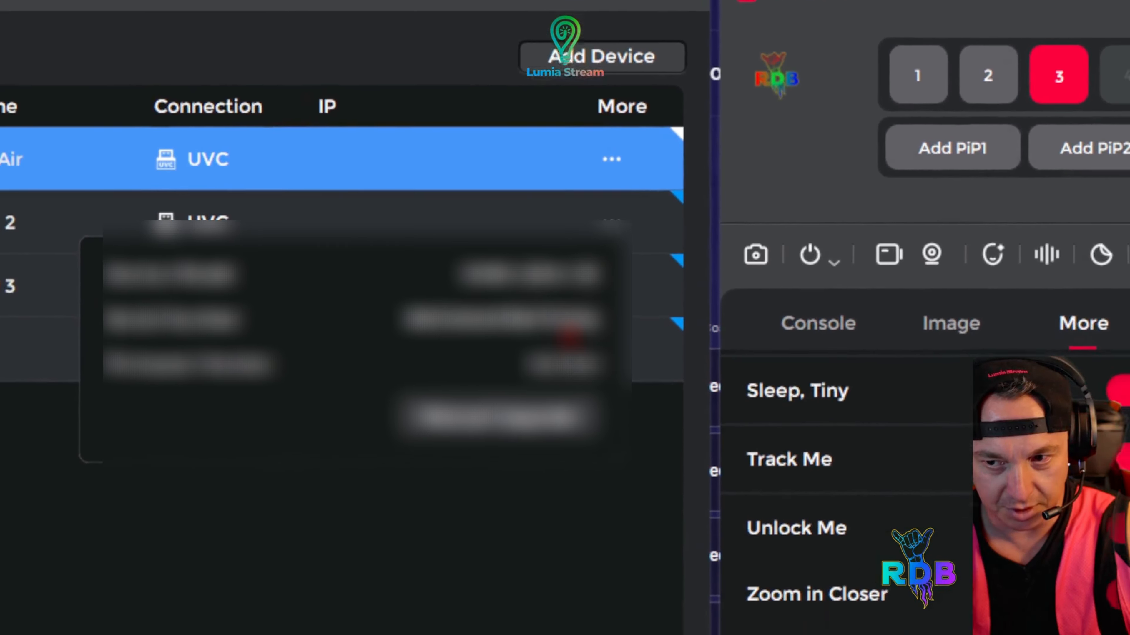
{"action": "left_click", "coordinate": [495, 263]}
{"action": "left_click", "coordinate": [638, 326]}
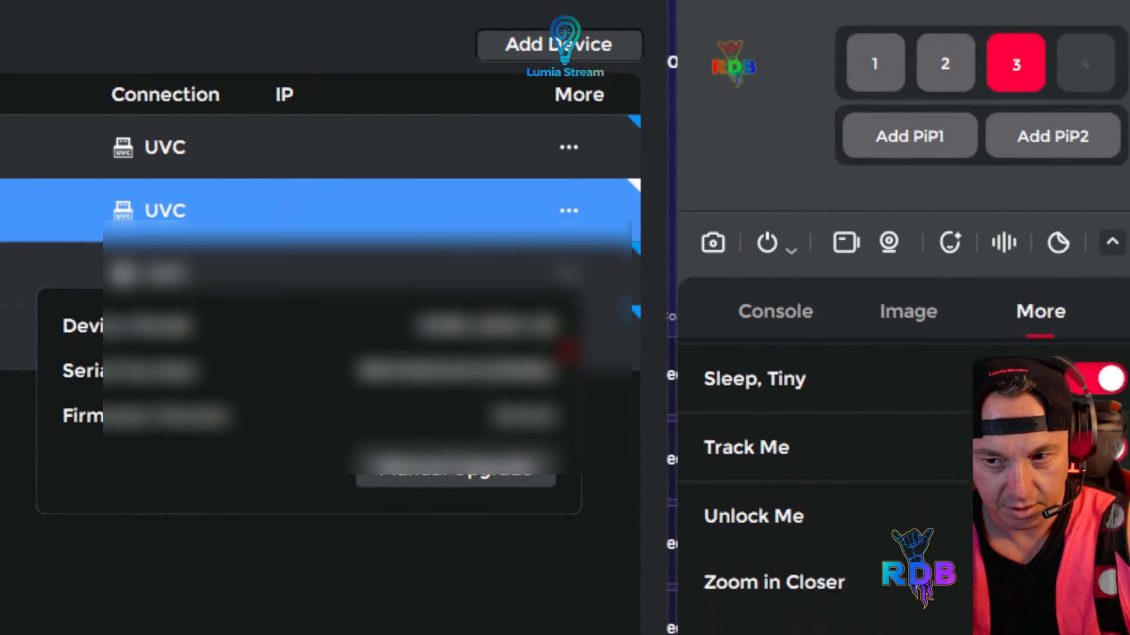
{"action": "left_click", "coordinate": [561, 323]}
{"action": "left_click", "coordinate": [568, 330]}
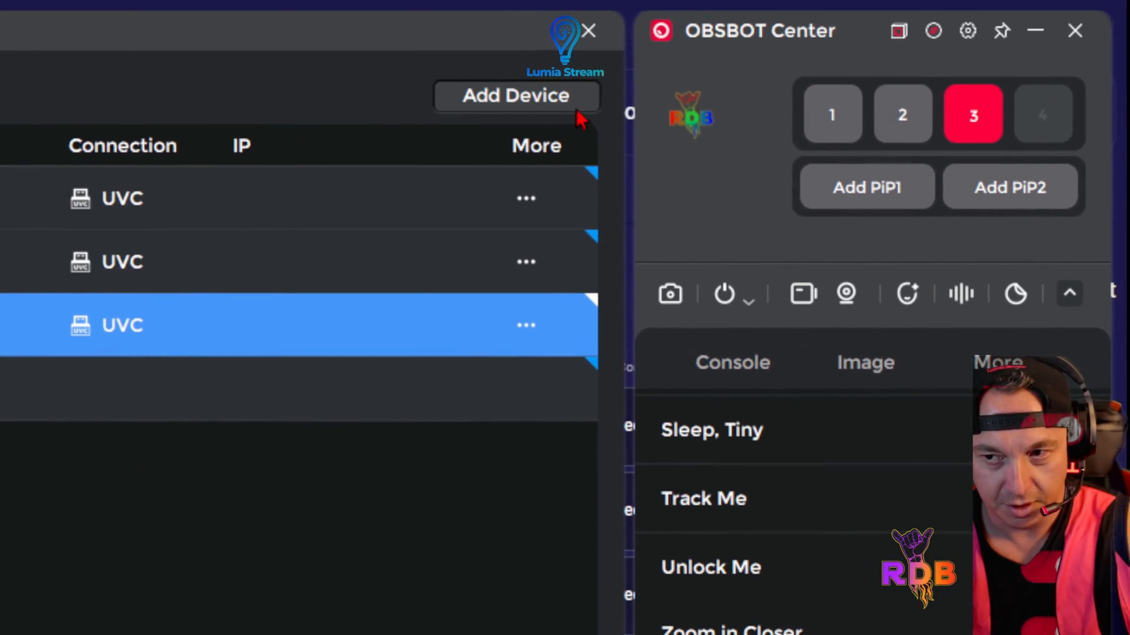
{"action": "left_click", "coordinate": [586, 32]}
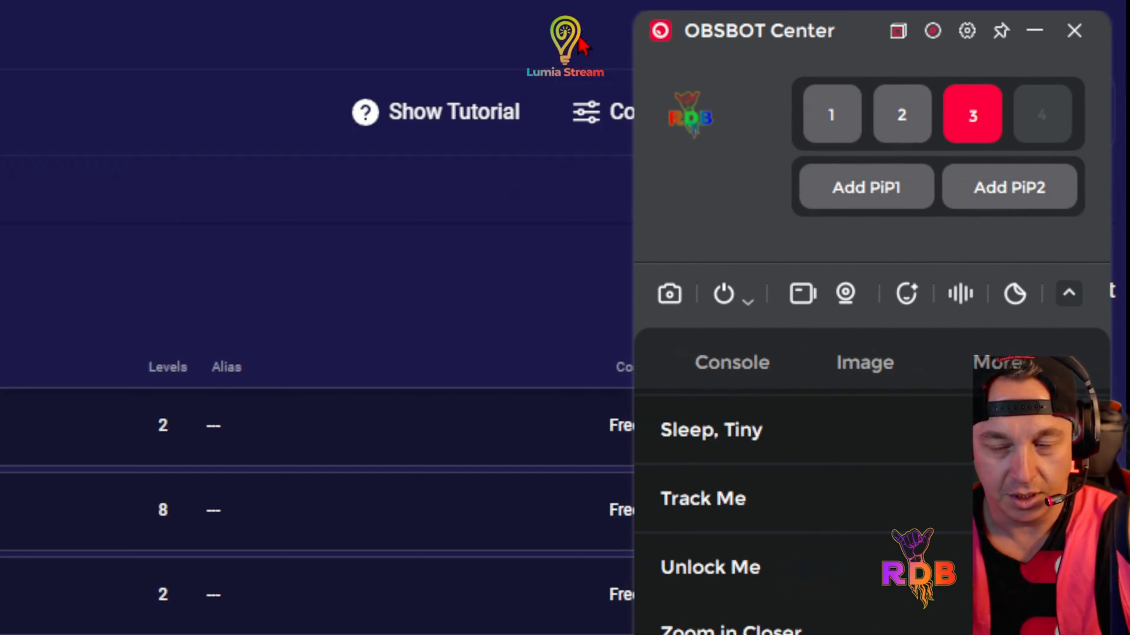
Minimize OBSBOT Center and open the plugin marketplace in Lumia Stream
{"action": "left_click", "coordinate": [1034, 32]}
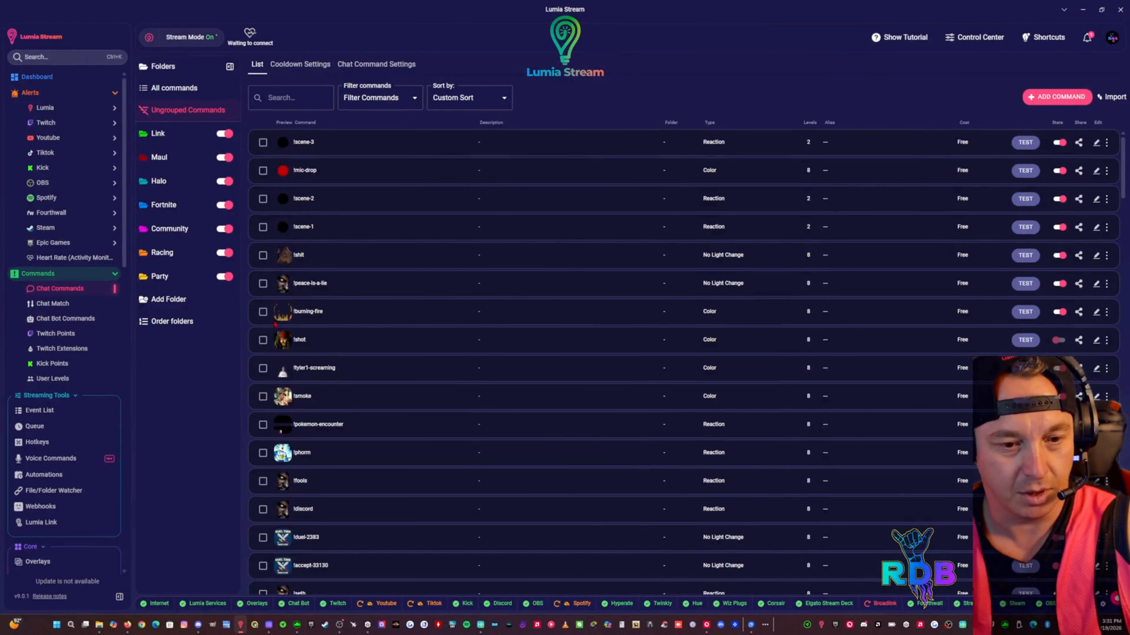
{"action": "scroll", "coordinate": [92, 337], "scroll_direction": "down", "scroll_amount": 10}
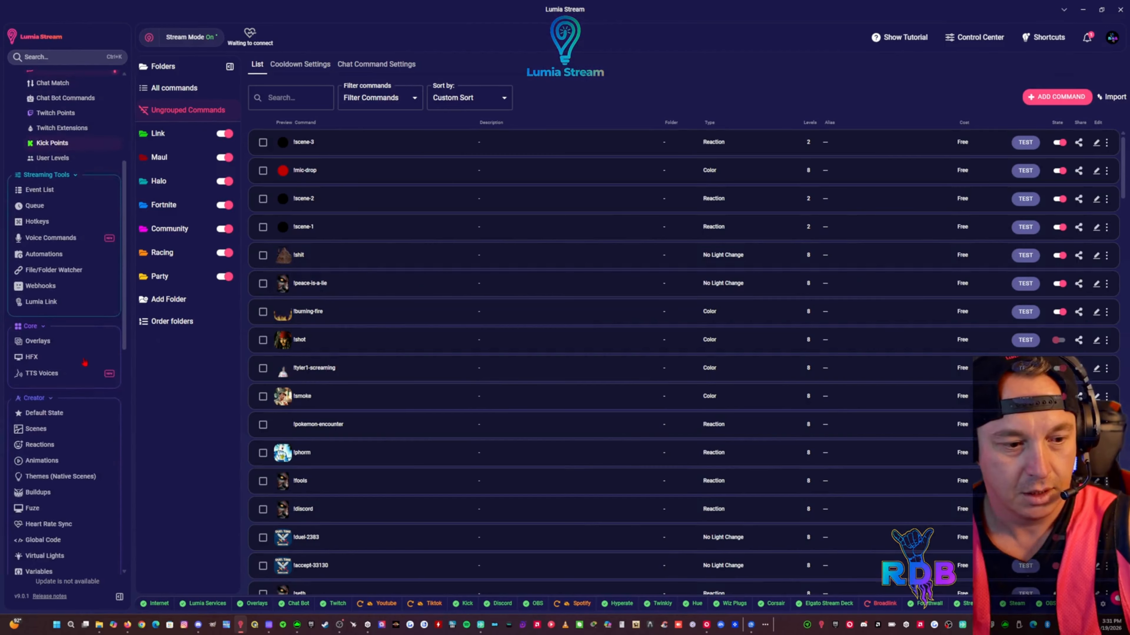
{"action": "scroll", "coordinate": [85, 363], "scroll_direction": "down", "scroll_amount": 7}
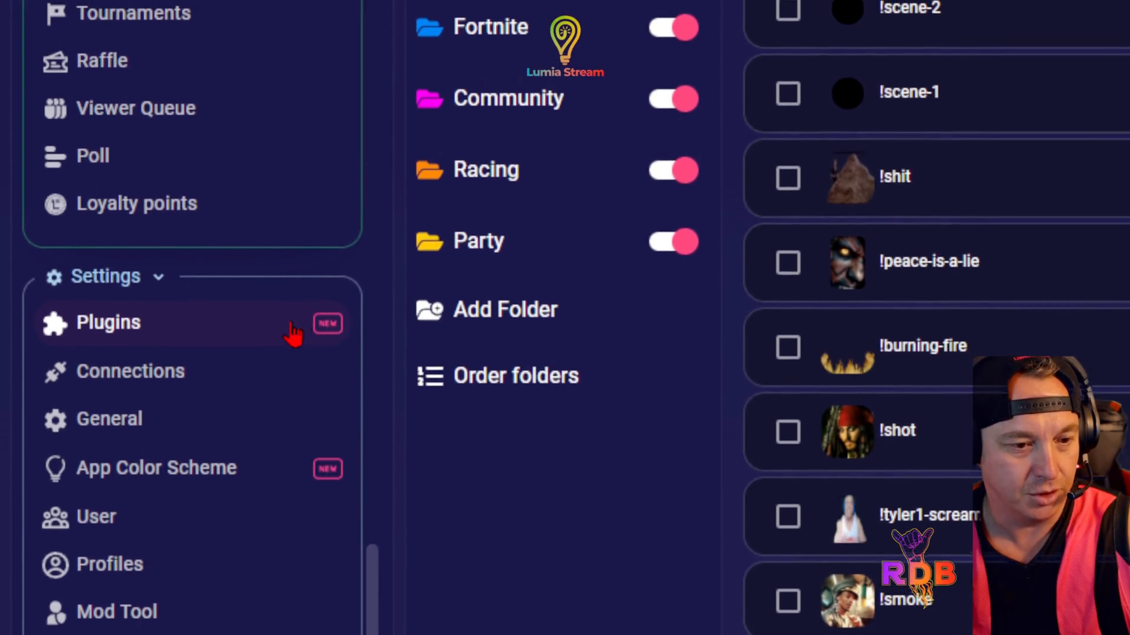
{"action": "left_click", "coordinate": [192, 331]}
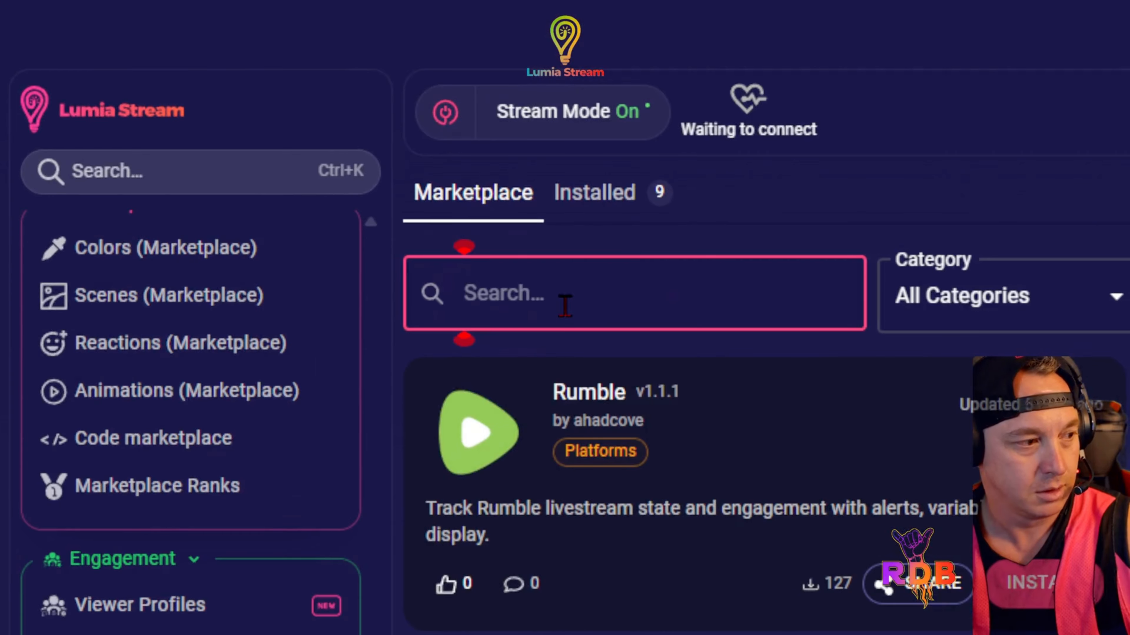
Search the plugin marketplace for "obs" and view the OBSBOT Camera plugin's details
{"action": "type", "text": "obs"}
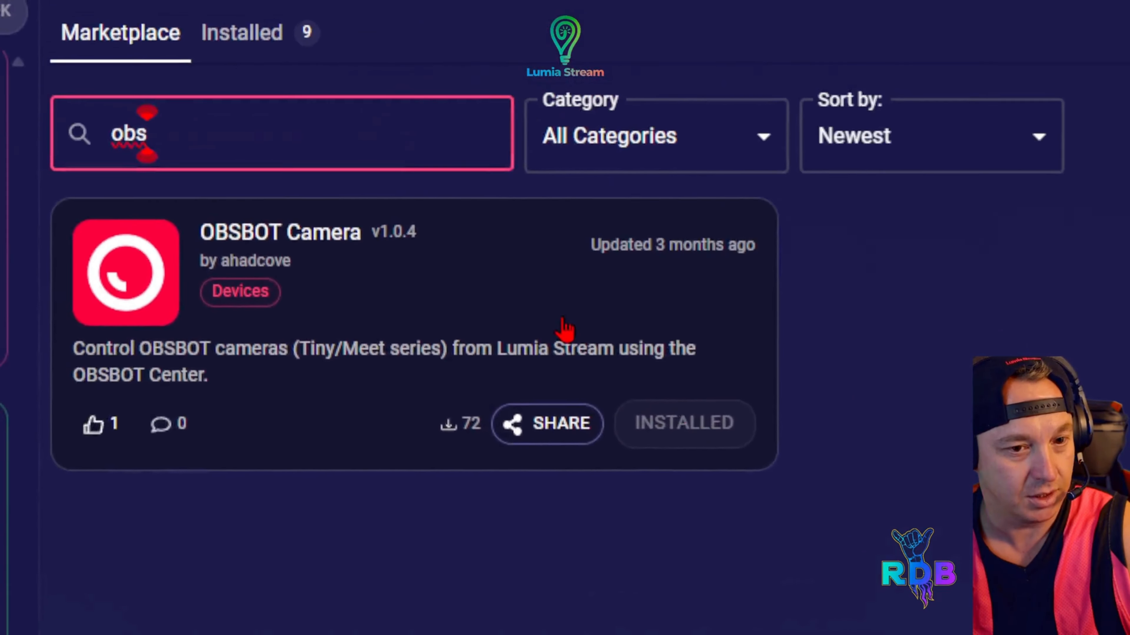
{"action": "left_click", "coordinate": [565, 329]}
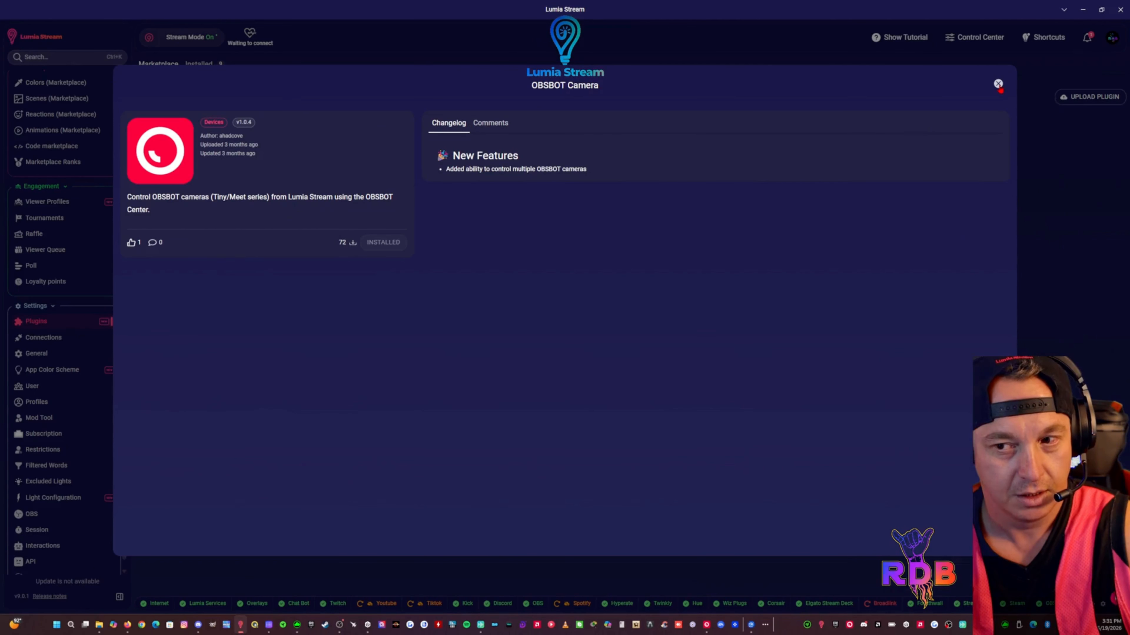
{"action": "left_click", "coordinate": [734, 251]}
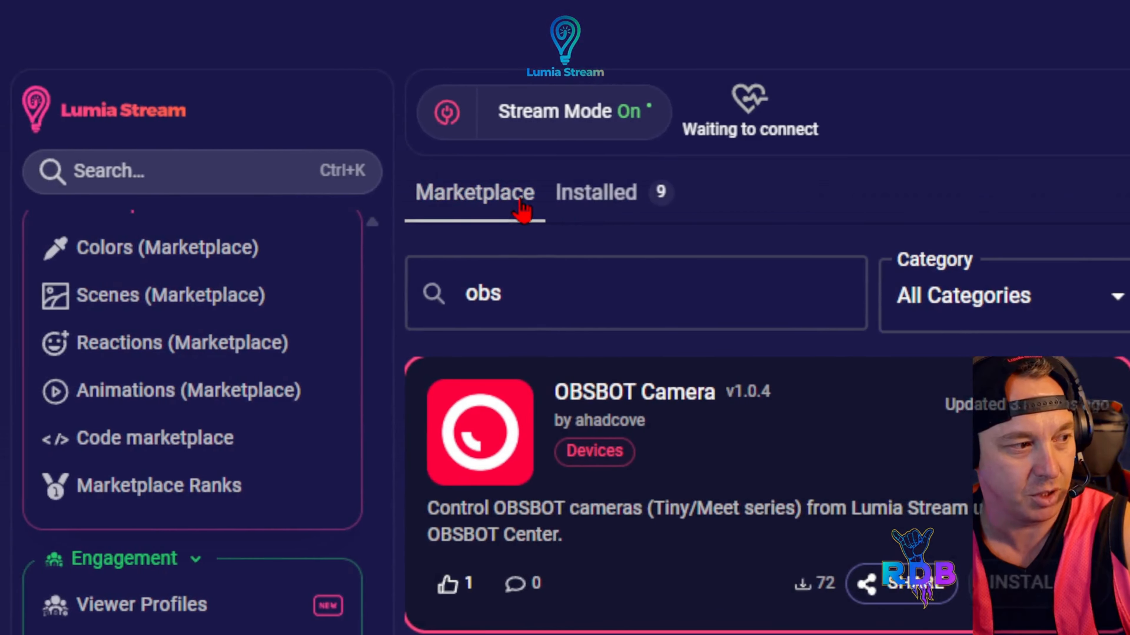
Open the installed OBSBOT Camera plugin's setup, review its default serial, auto-connect and keep-awake options, and leave it
{"action": "left_click", "coordinate": [604, 210]}
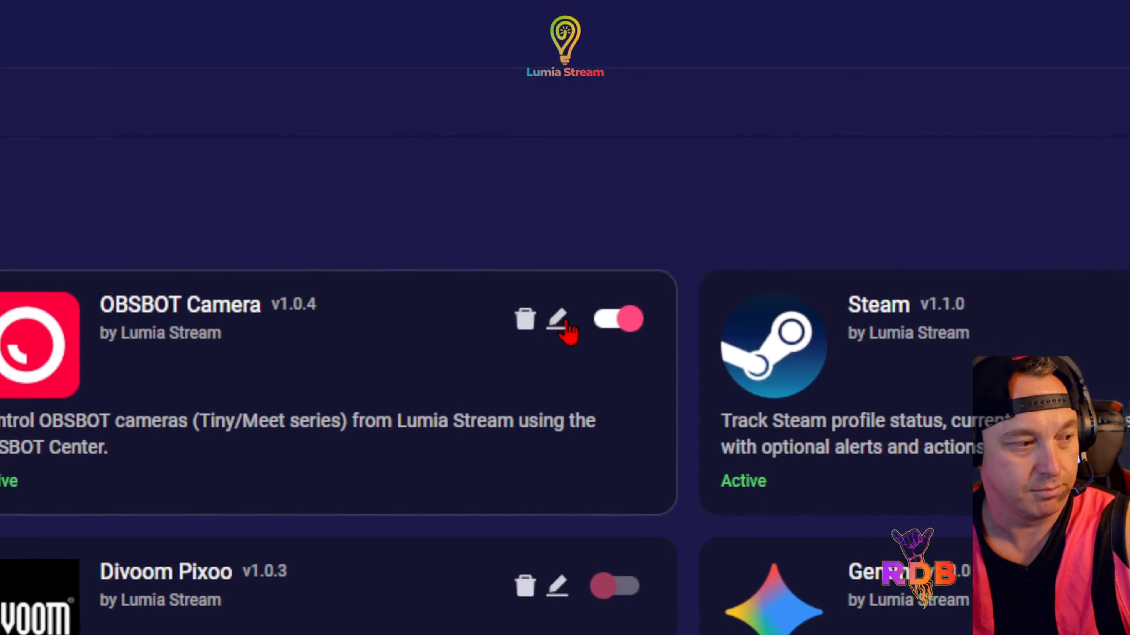
{"action": "left_click", "coordinate": [563, 328]}
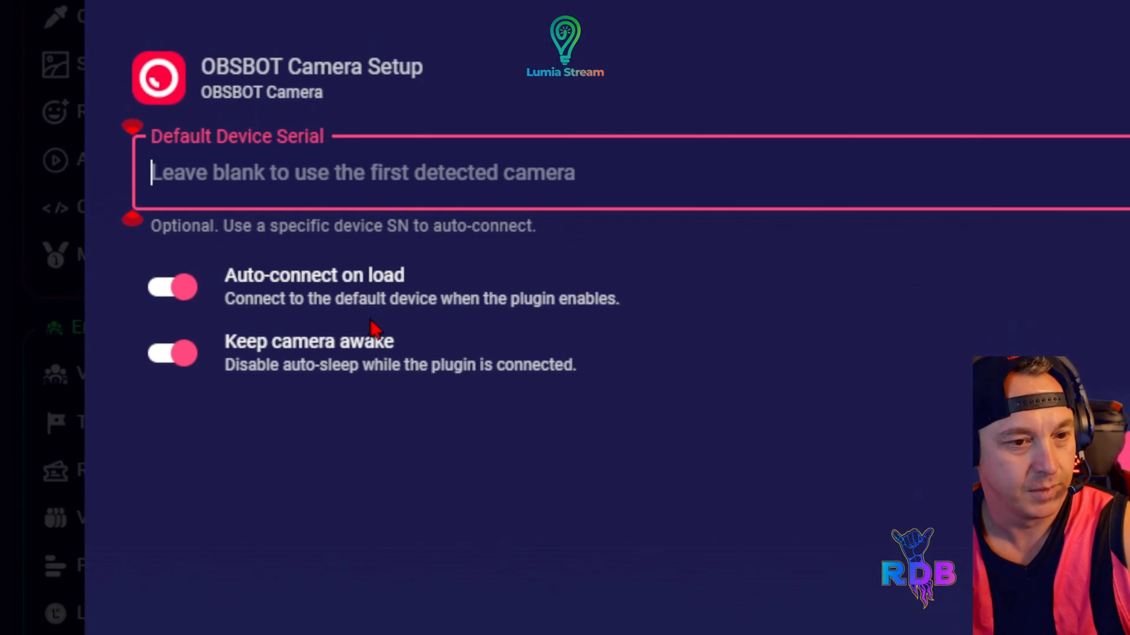
{"action": "left_click", "coordinate": [563, 321]}
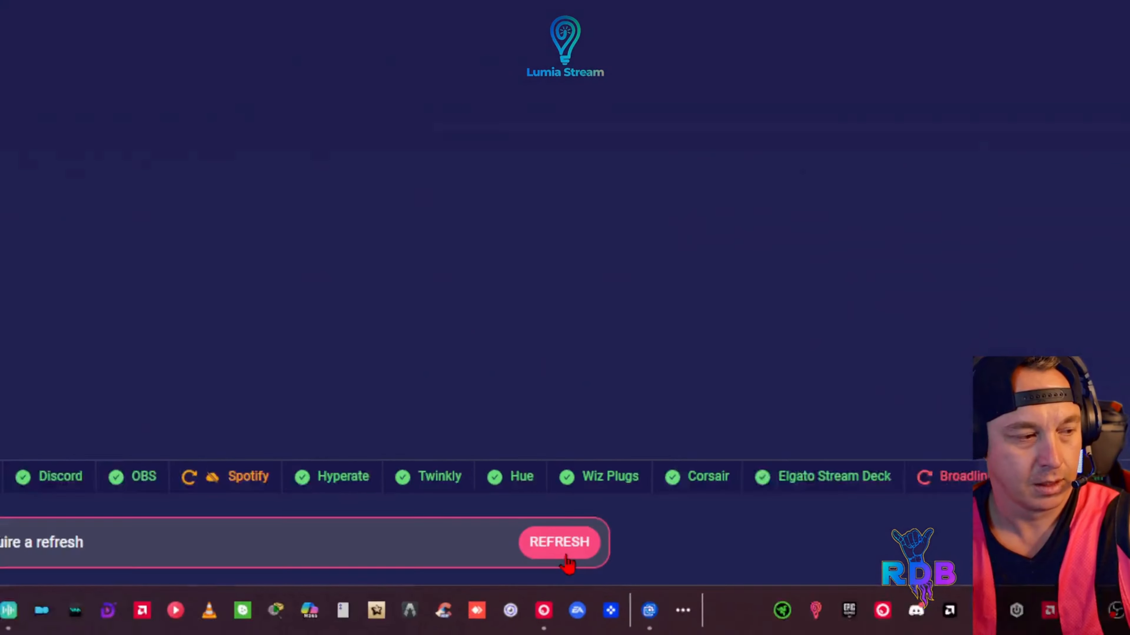
{"action": "left_click", "coordinate": [713, 598]}
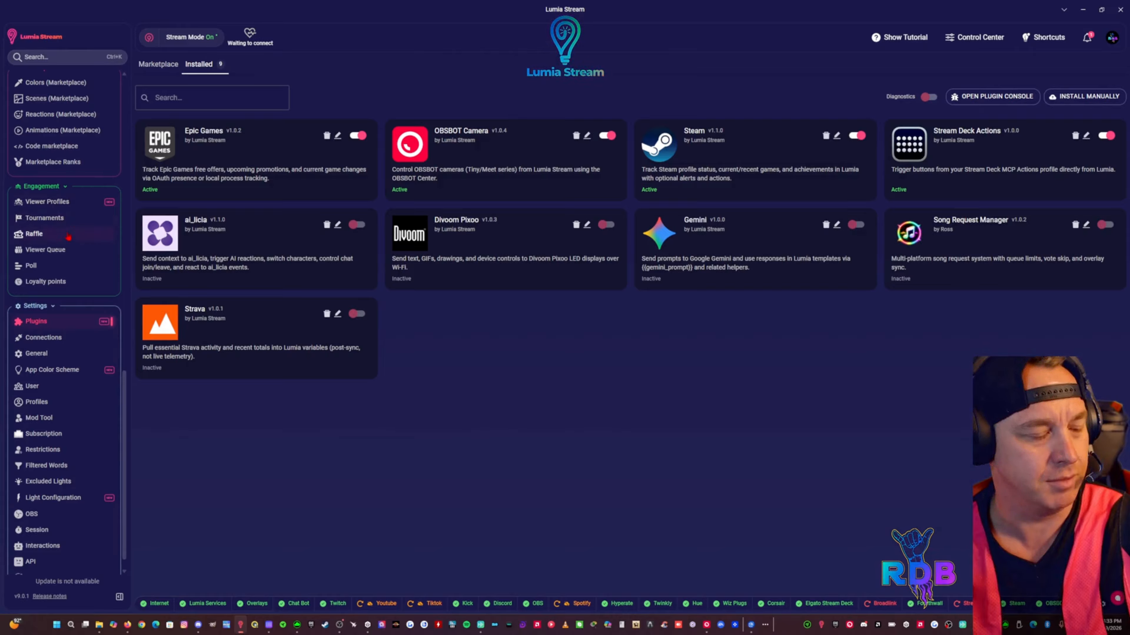
Start a new chat command that uses the Actions type
{"action": "scroll", "coordinate": [68, 237], "scroll_direction": "up", "scroll_amount": 15}
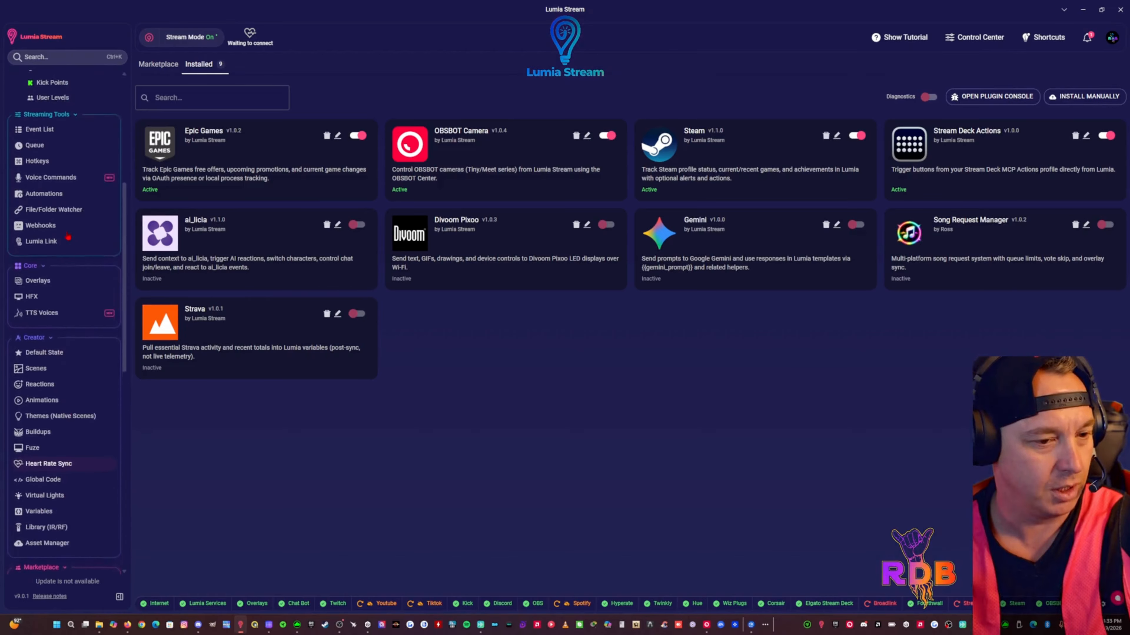
{"action": "scroll", "coordinate": [68, 237], "scroll_direction": "up", "scroll_amount": 1}
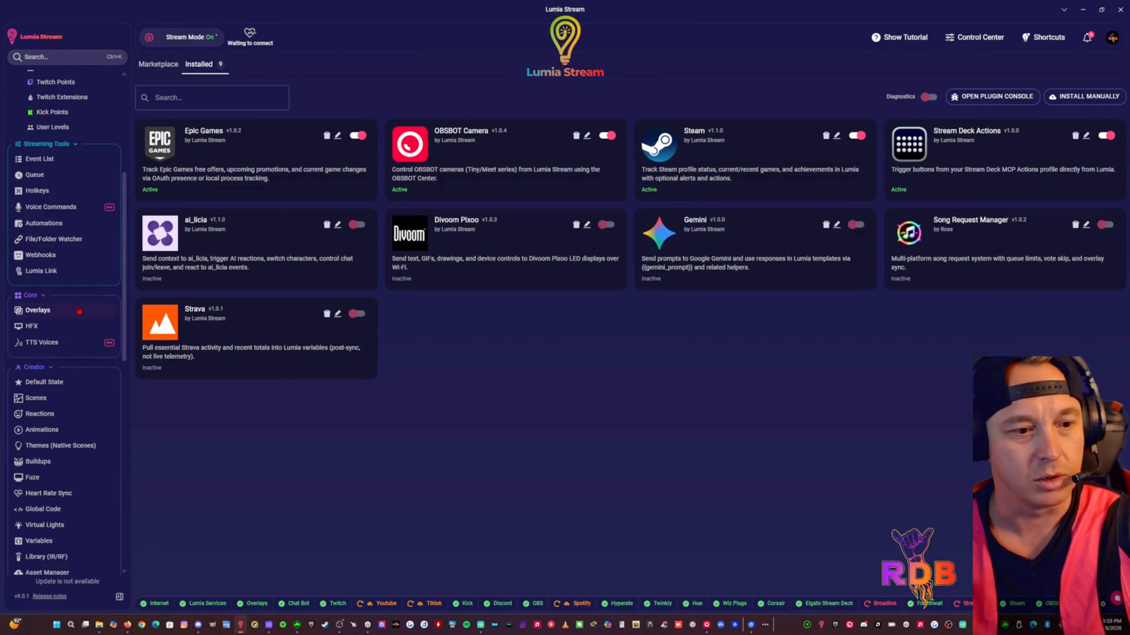
{"action": "scroll", "coordinate": [75, 317], "scroll_direction": "up", "scroll_amount": 8}
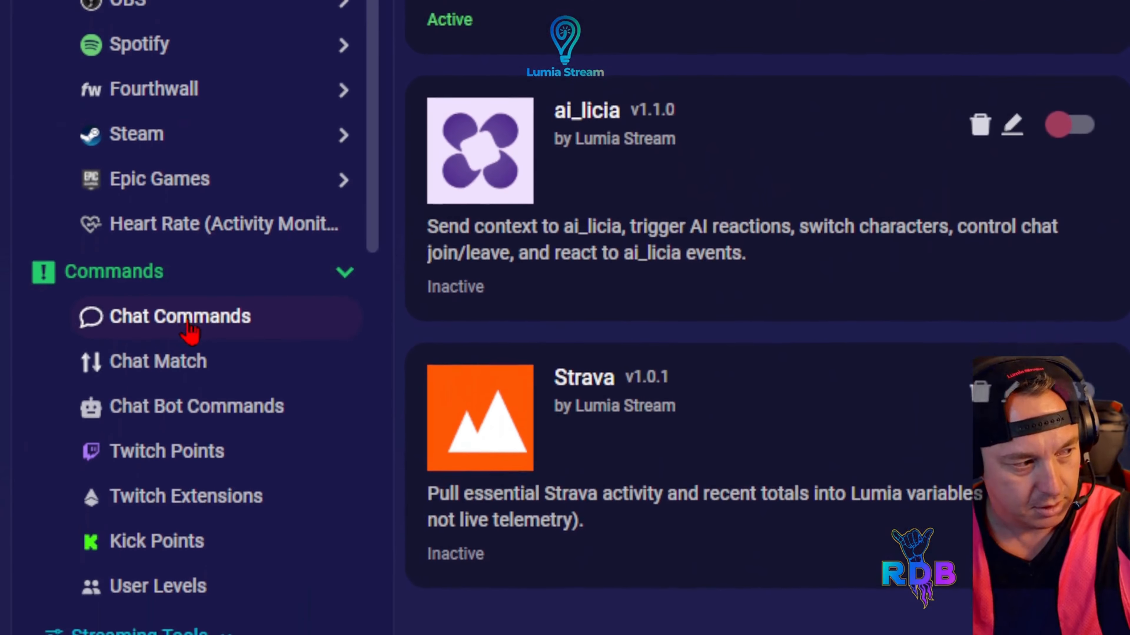
{"action": "left_click", "coordinate": [190, 324]}
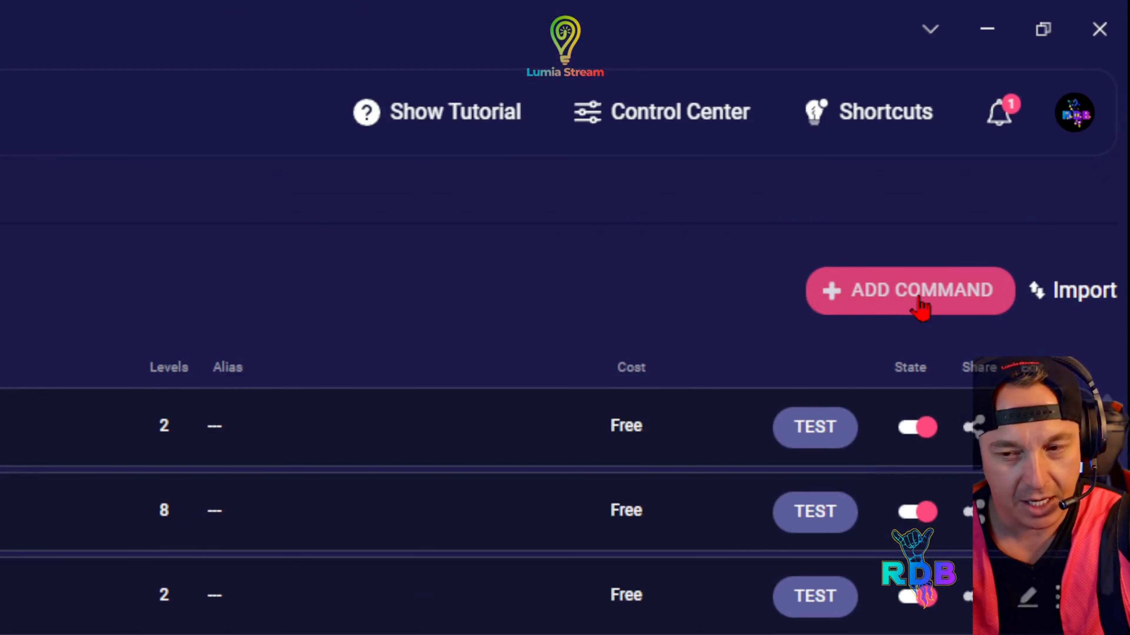
{"action": "left_click", "coordinate": [920, 307]}
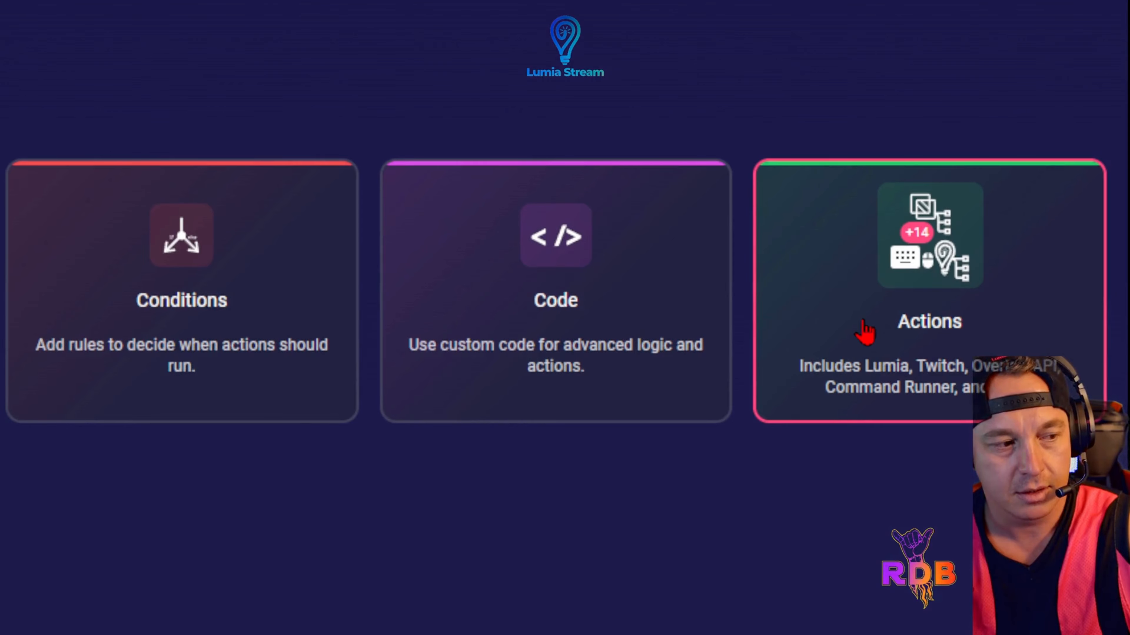
{"action": "left_click", "coordinate": [863, 322]}
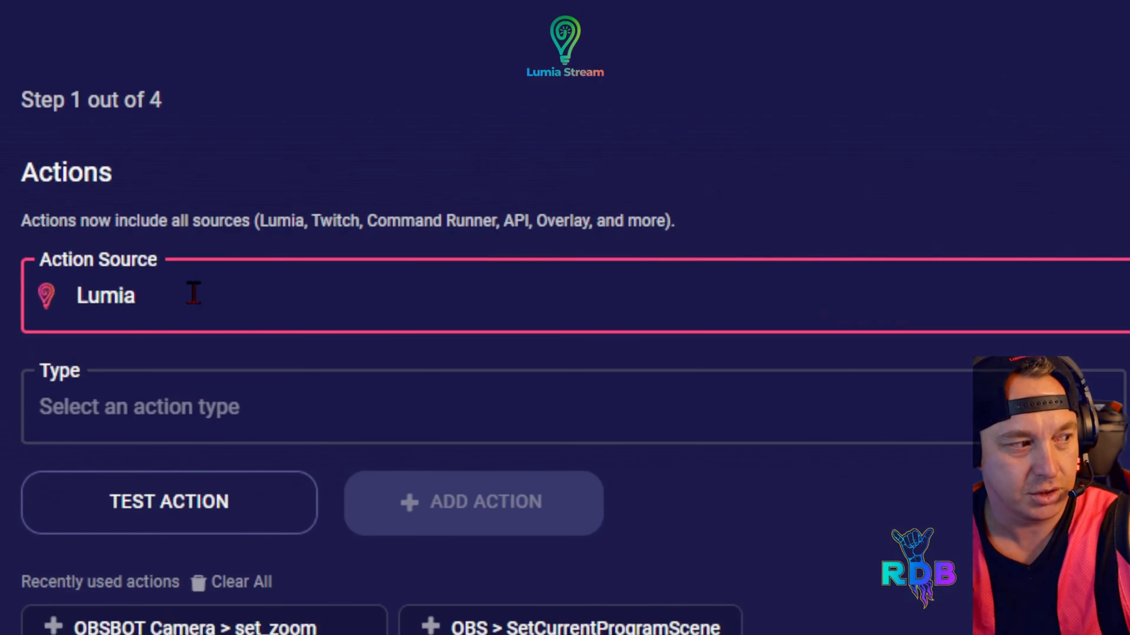
Set the action source of the new chat command to OBSBOT Camera
{"action": "left_click", "coordinate": [193, 293]}
{"action": "scroll", "coordinate": [201, 345], "scroll_direction": "down", "scroll_amount": 10}
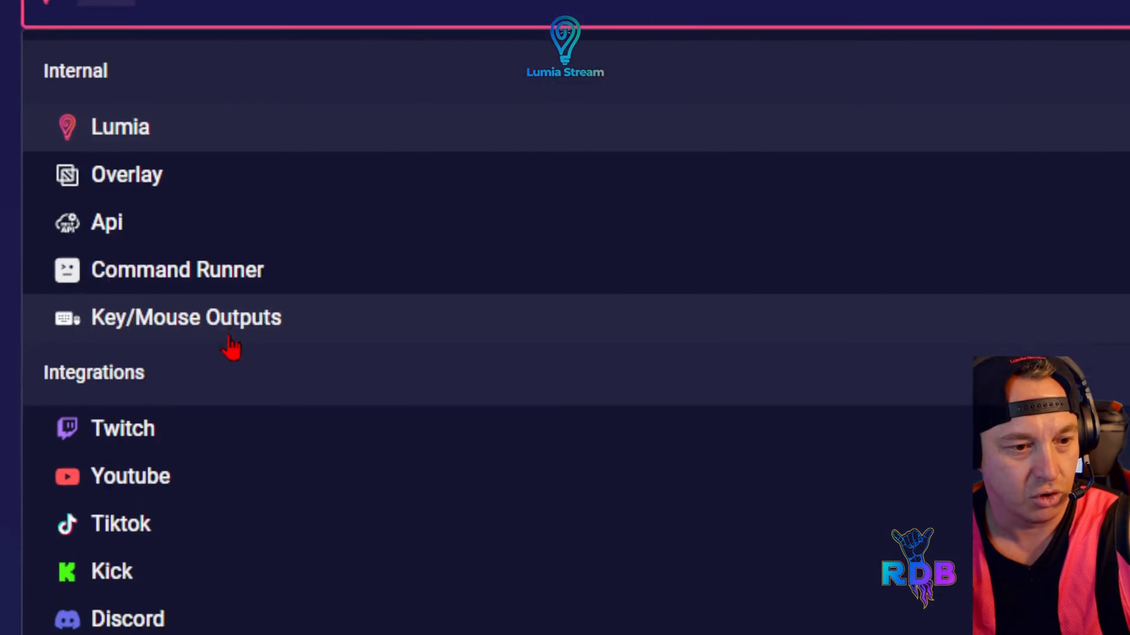
{"action": "scroll", "coordinate": [215, 337], "scroll_direction": "down", "scroll_amount": 7}
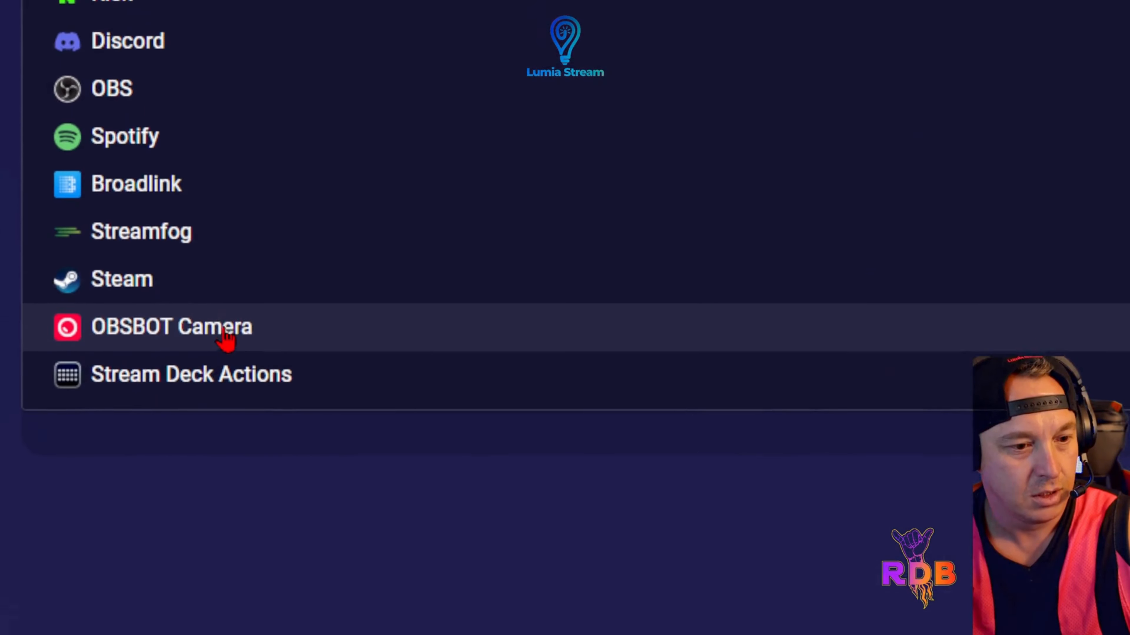
{"action": "left_click", "coordinate": [226, 321]}
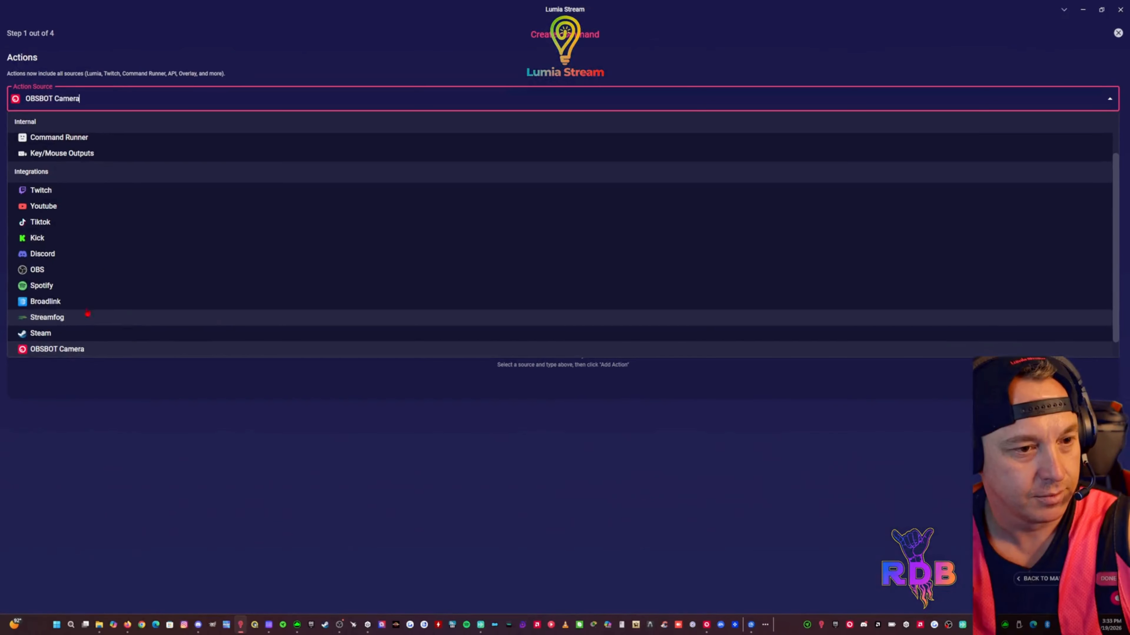
Set the type of the OBSBOT Camera action to Set Zoom
{"action": "left_click", "coordinate": [125, 401]}
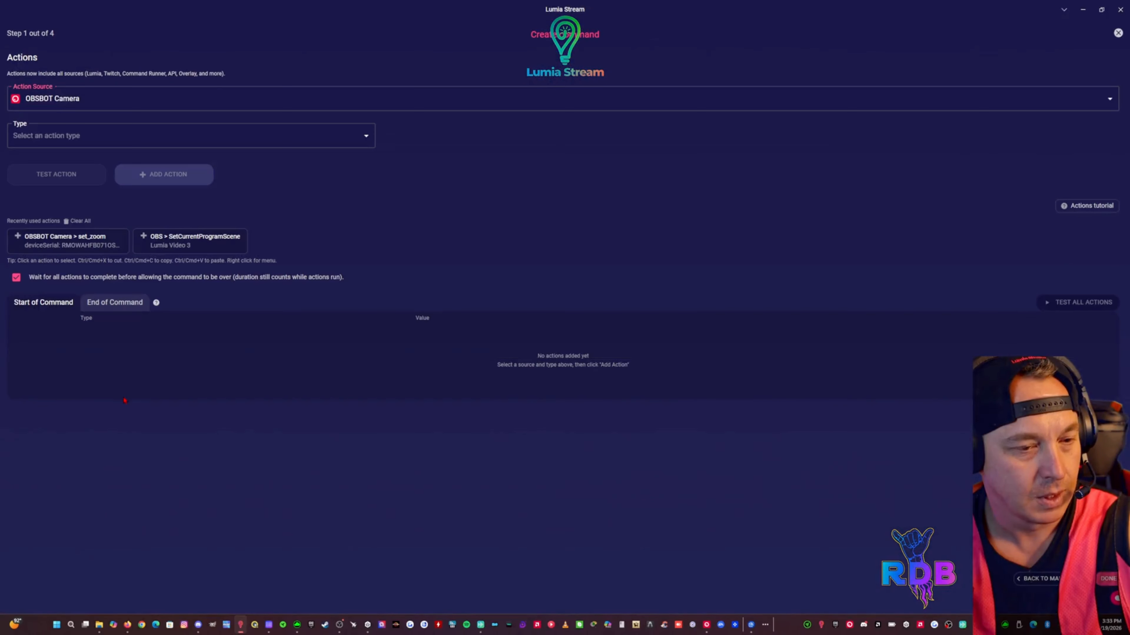
{"action": "left_click", "coordinate": [107, 137]}
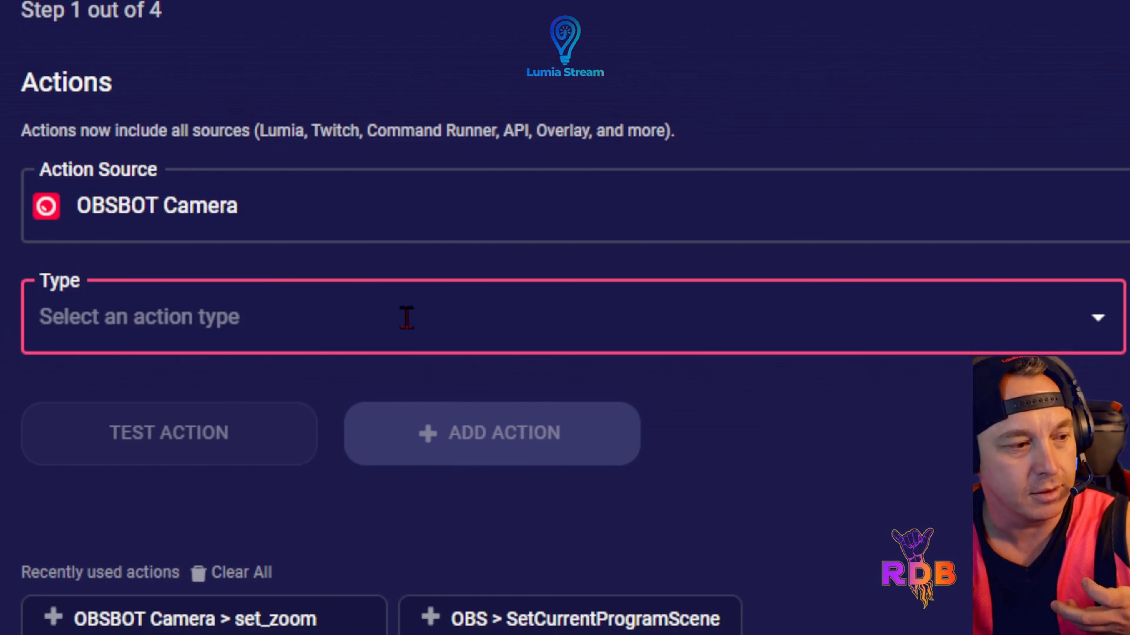
{"action": "left_click", "coordinate": [406, 317]}
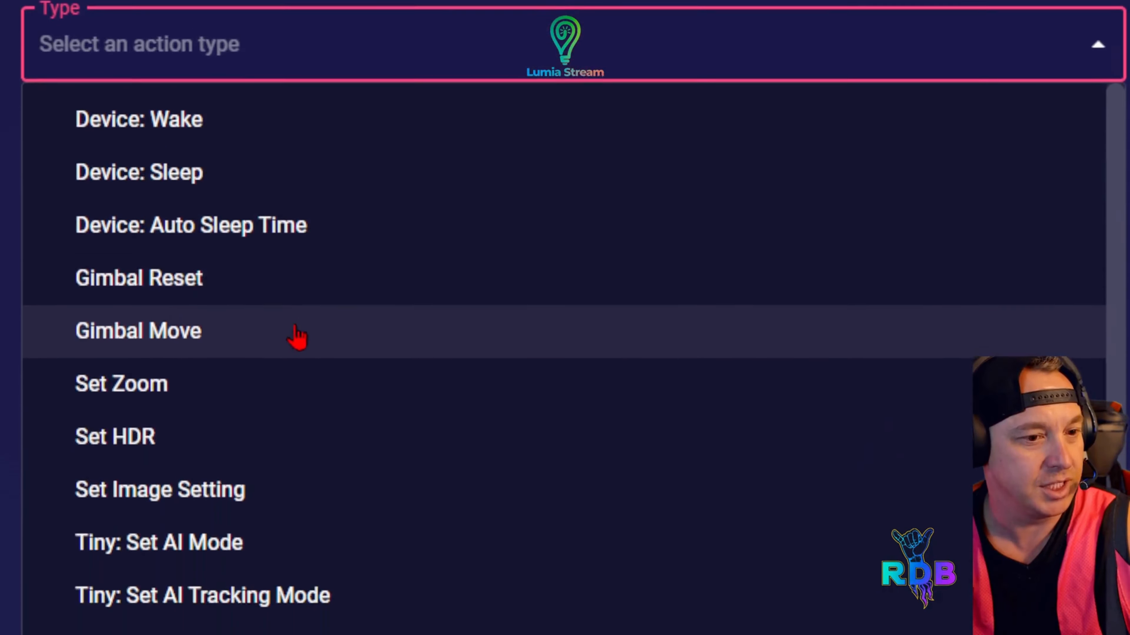
{"action": "left_click", "coordinate": [187, 387]}
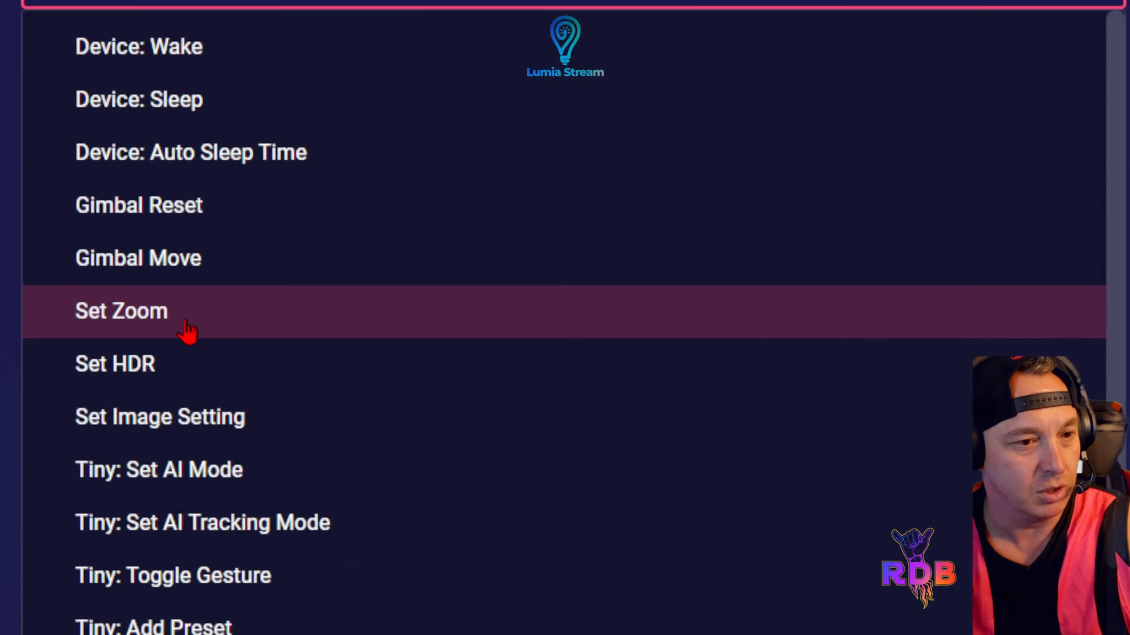
{"action": "left_click", "coordinate": [45, 250]}
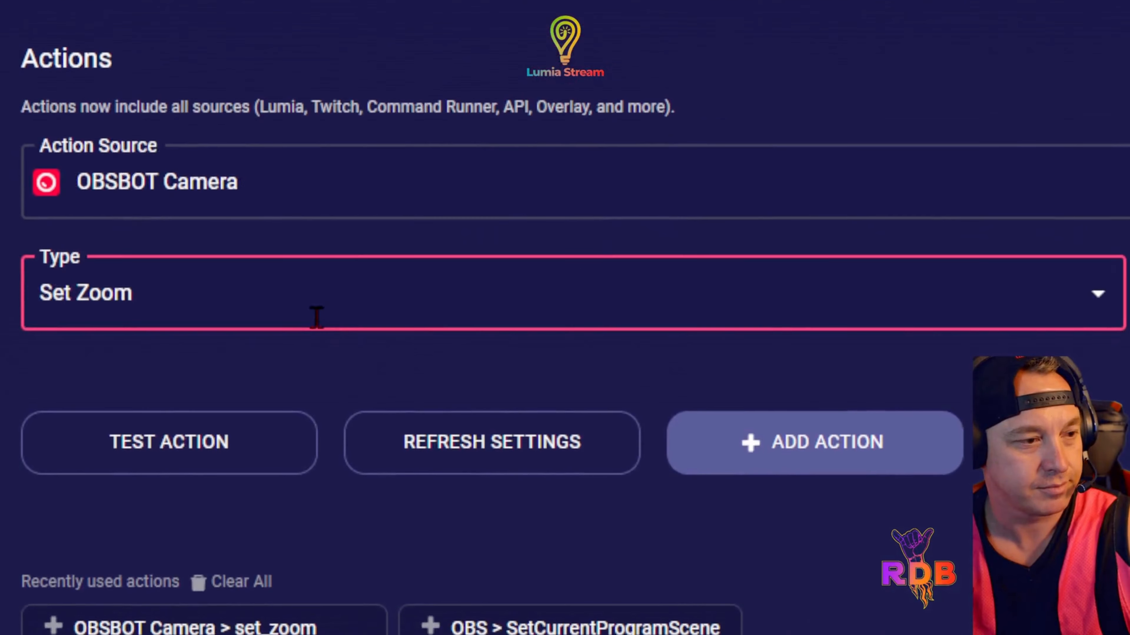
Choose camera OBSBOT_RMOWAHFB071OSQ, set its zoom value to 3 and add the action to the command
{"action": "left_click", "coordinate": [428, 138]}
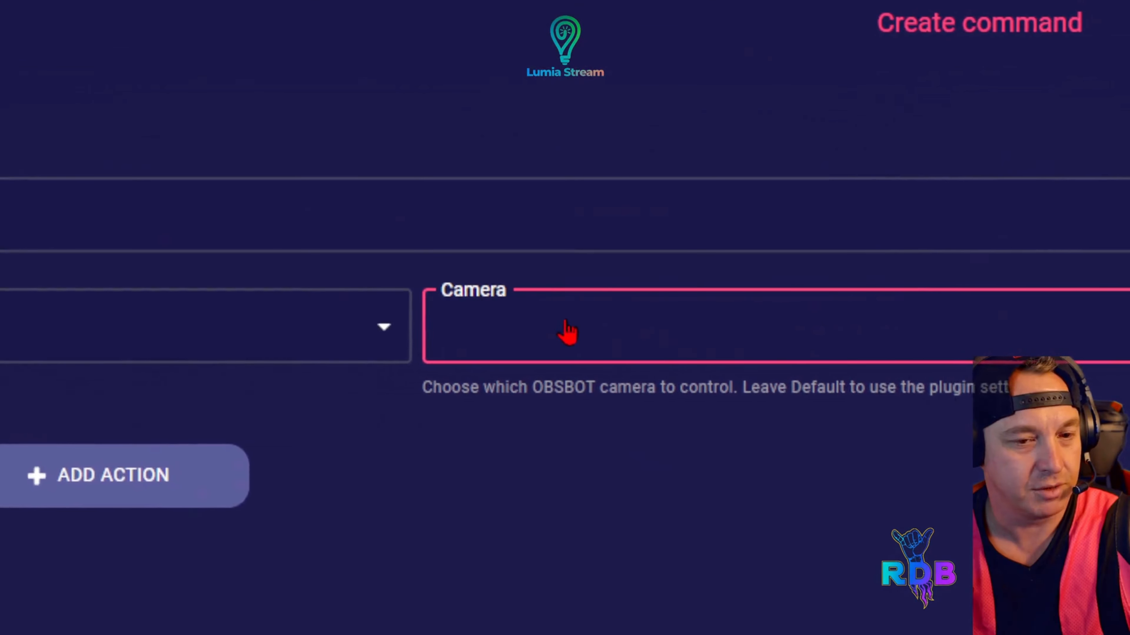
{"action": "left_click", "coordinate": [567, 332]}
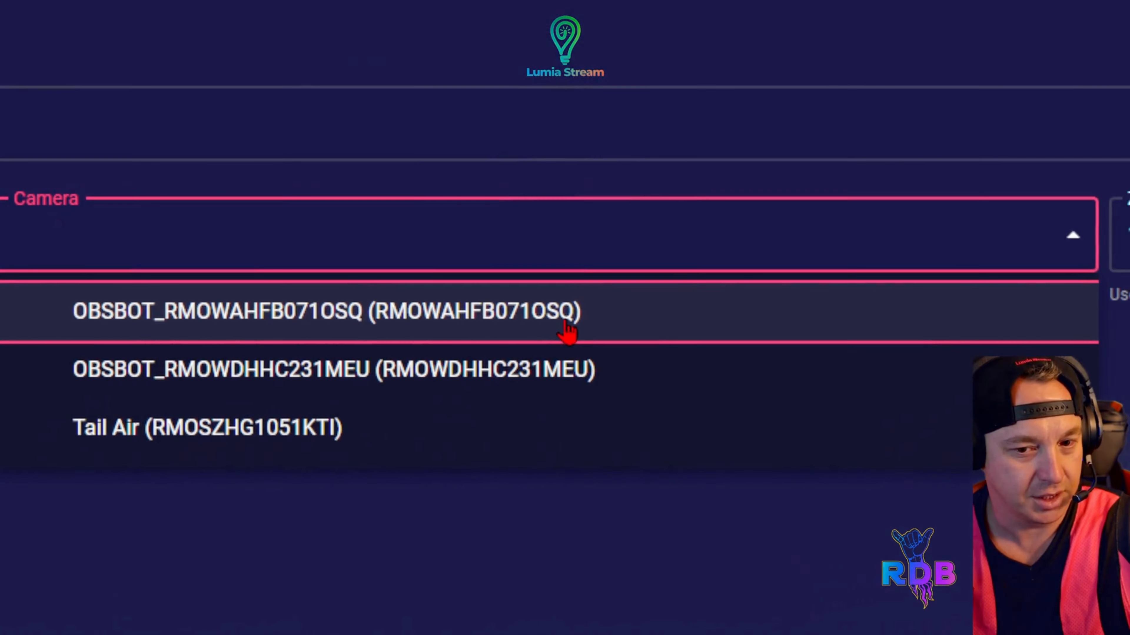
{"action": "left_click", "coordinate": [658, 305]}
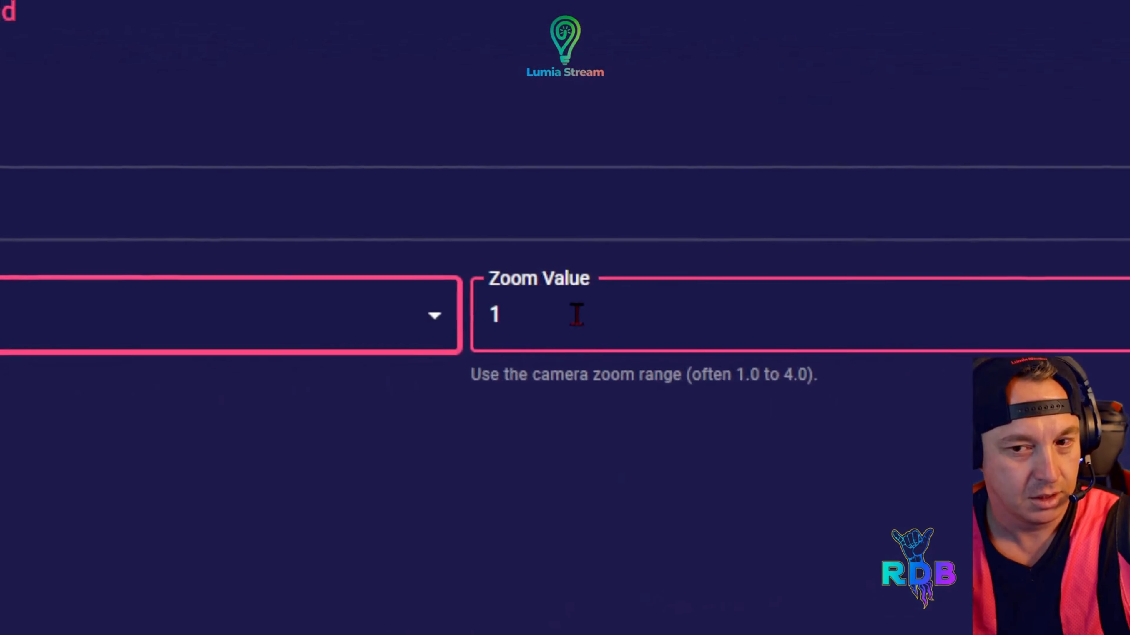
{"action": "left_click", "coordinate": [1067, 321]}
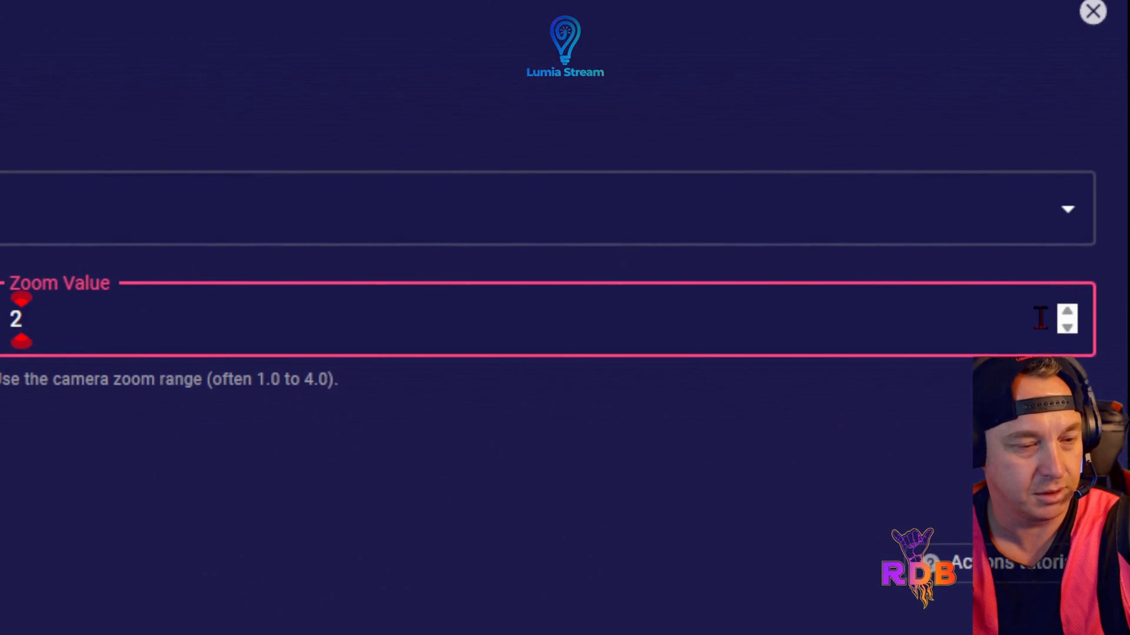
{"action": "key", "text": "Up"}
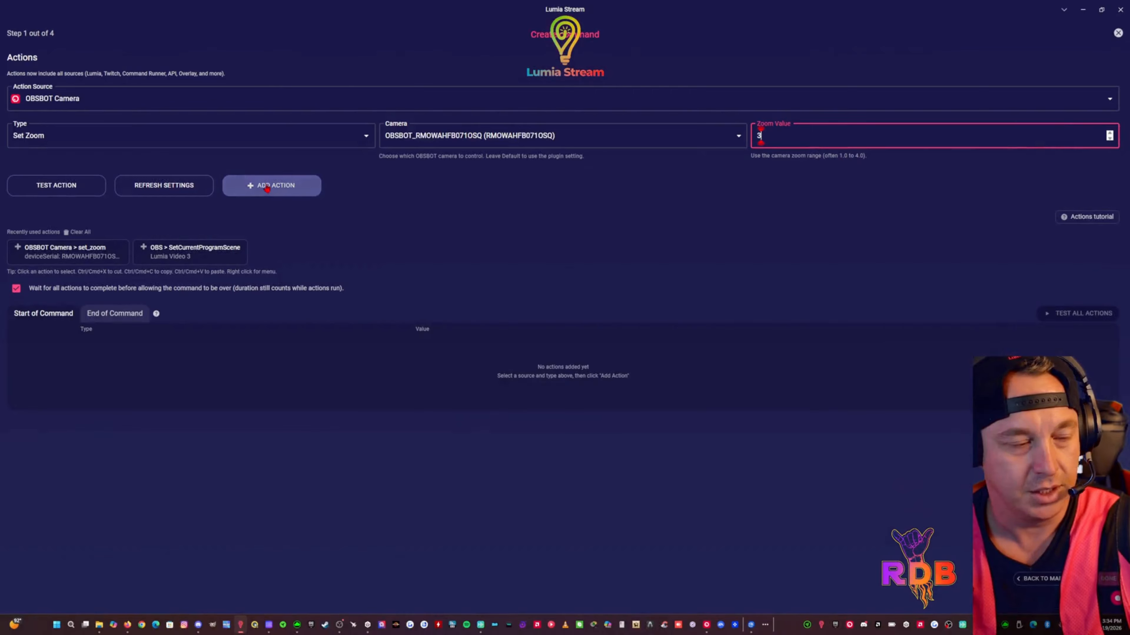
{"action": "left_click", "coordinate": [272, 192]}
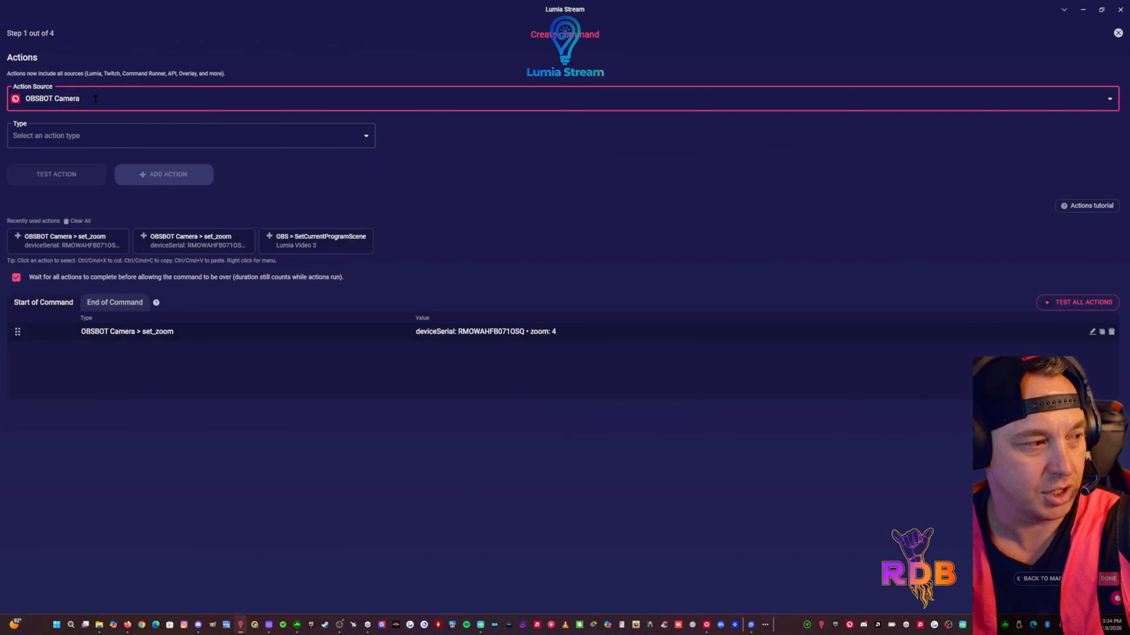
Add a second Set Zoom action to the command, for camera OBSBOT_RMOWDHHC231MEU
{"action": "left_click", "coordinate": [105, 138]}
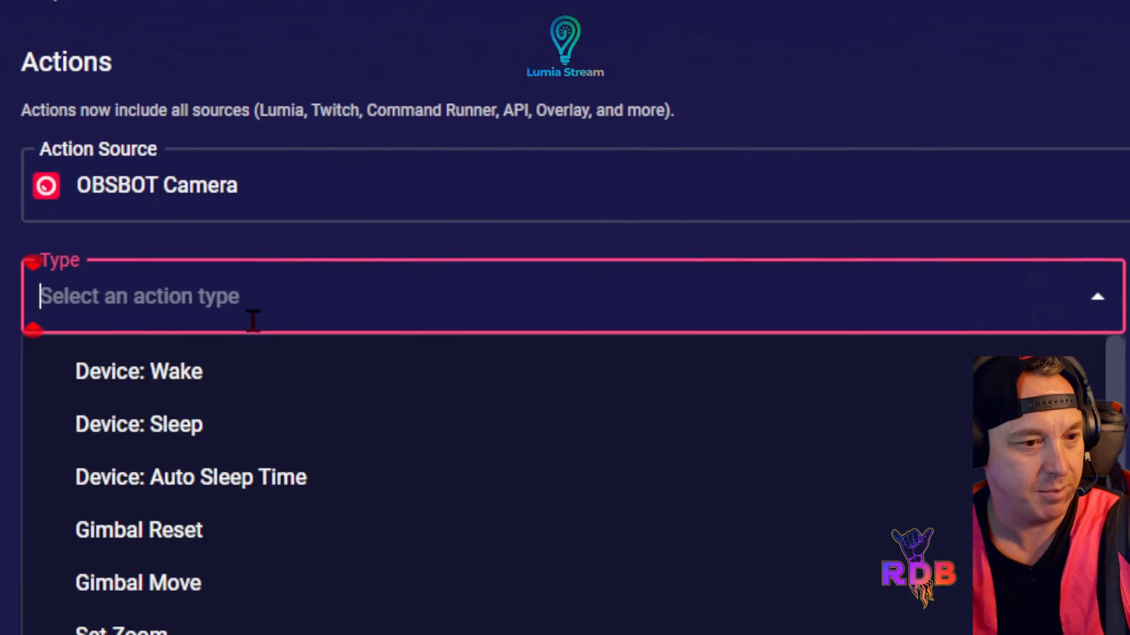
{"action": "left_click", "coordinate": [222, 631]}
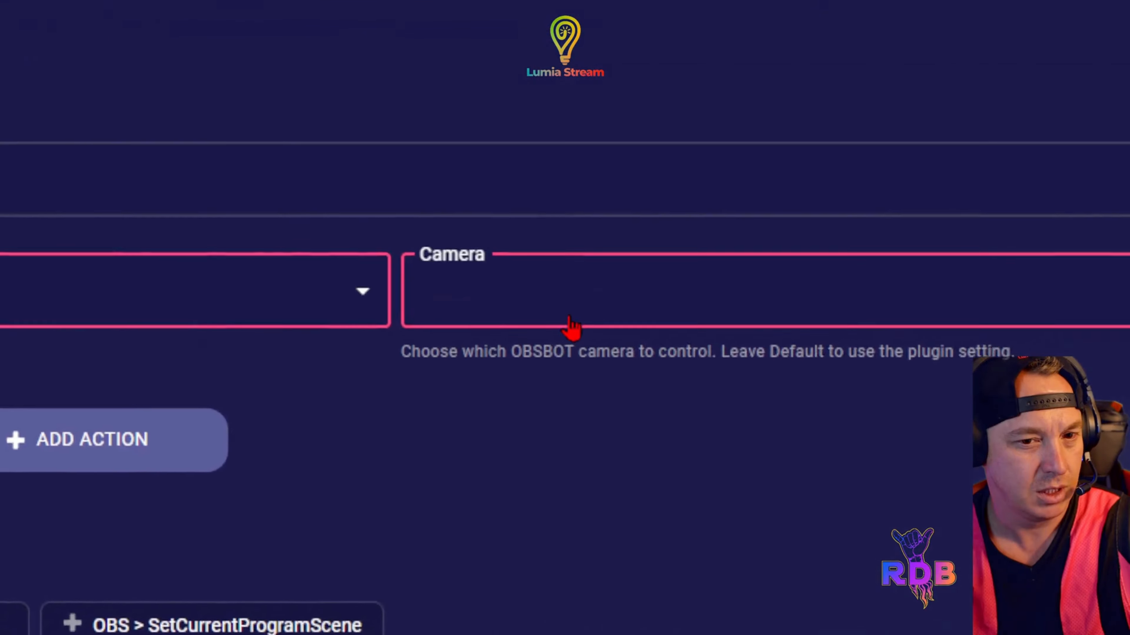
{"action": "left_click", "coordinate": [571, 322]}
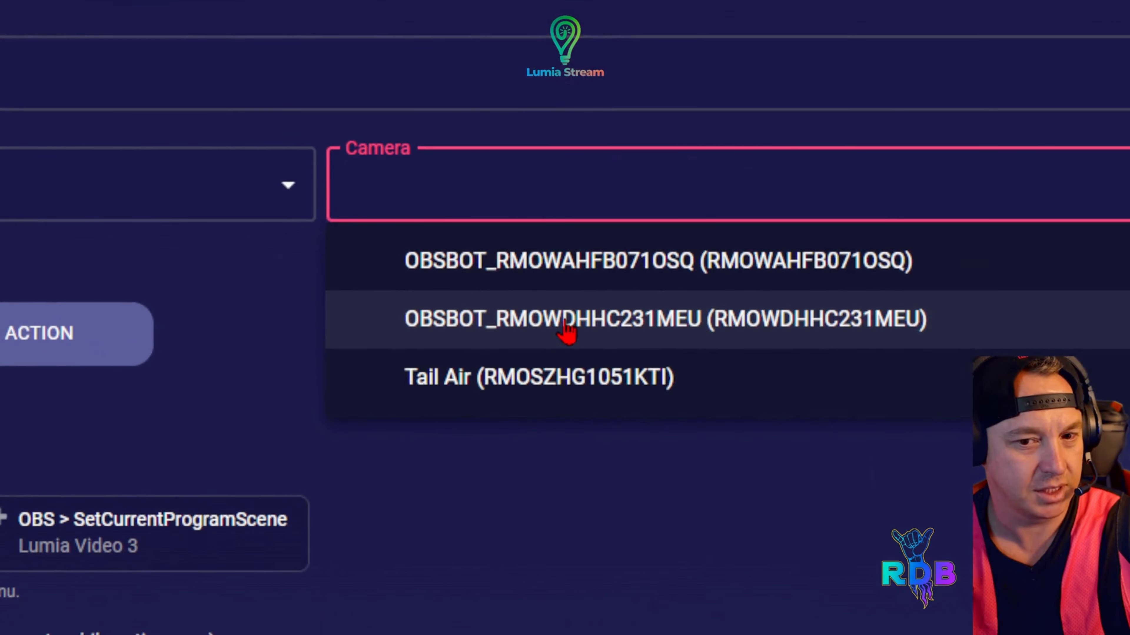
{"action": "left_click", "coordinate": [566, 324]}
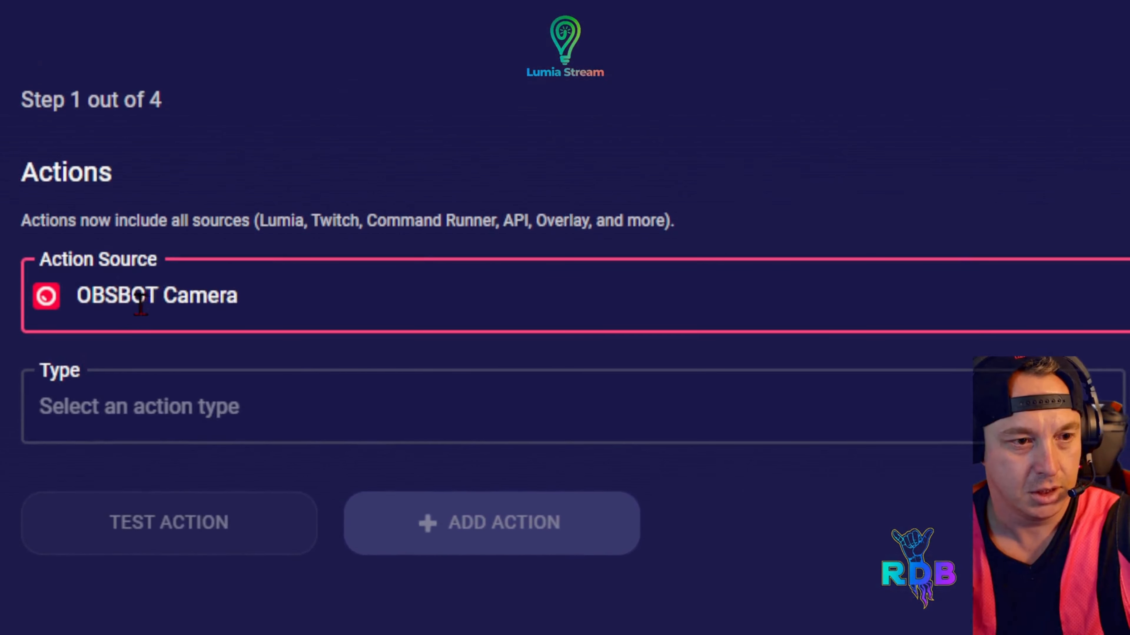
Add a third Set Zoom action for the Tail Air camera with a zoom value of 2
{"action": "left_click", "coordinate": [209, 410]}
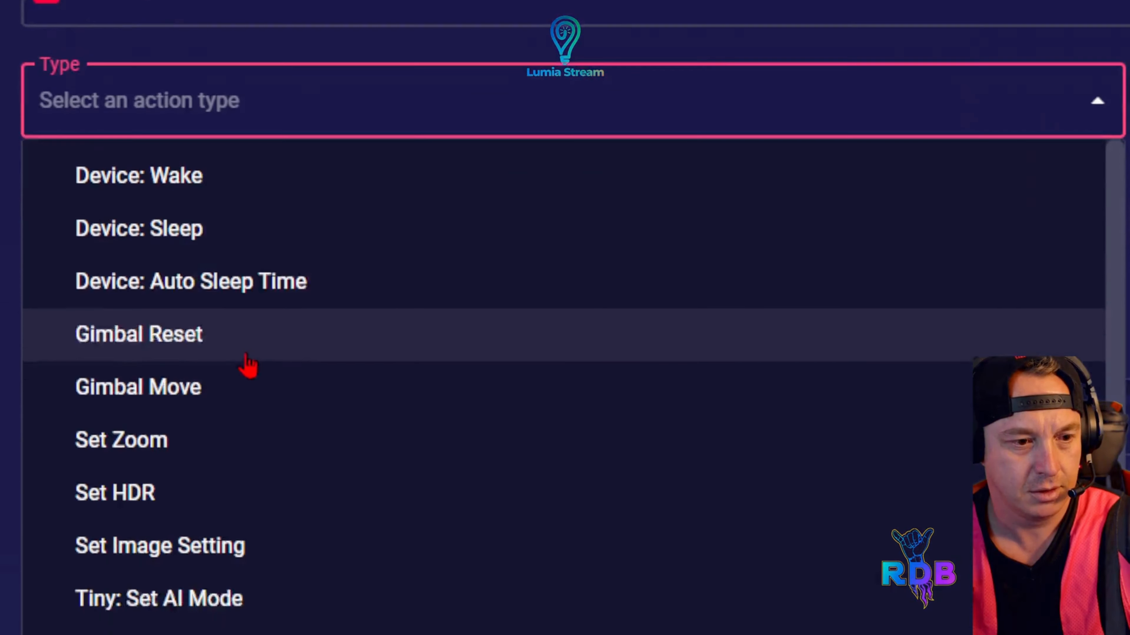
{"action": "left_click", "coordinate": [209, 330]}
{"action": "left_click", "coordinate": [567, 328]}
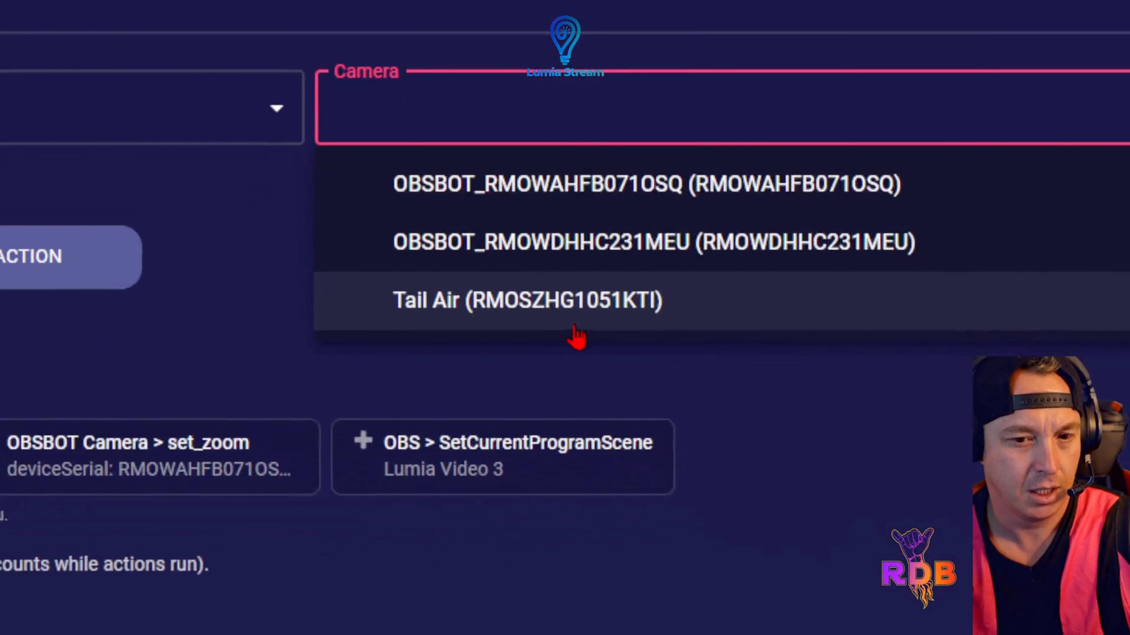
{"action": "left_click", "coordinate": [561, 328]}
{"action": "left_click", "coordinate": [565, 315]}
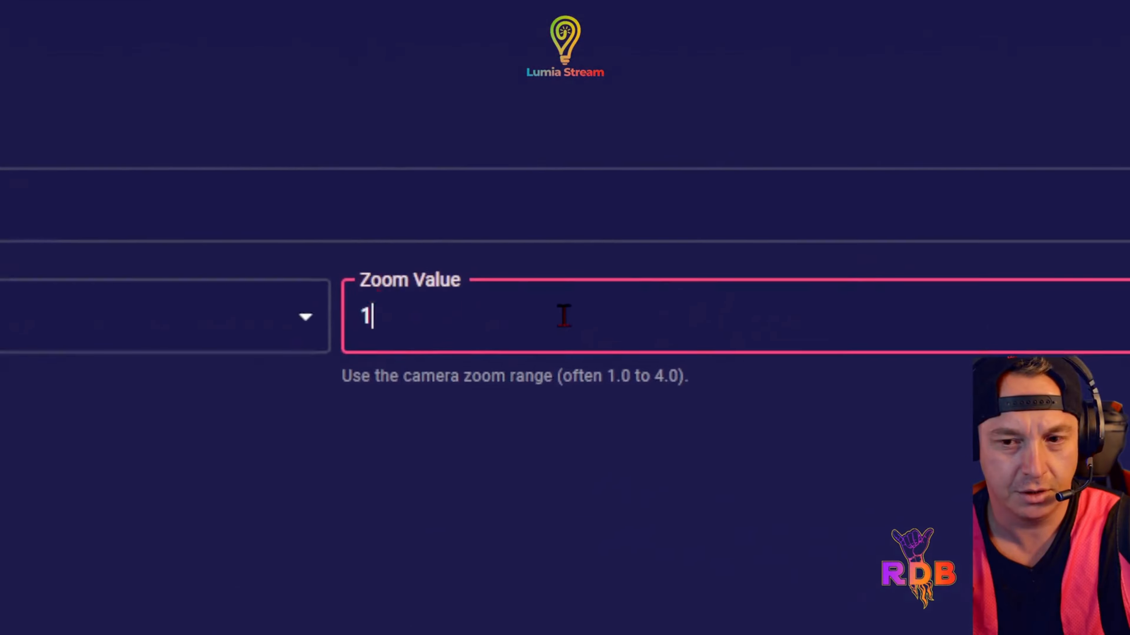
{"action": "left_click", "coordinate": [1065, 298]}
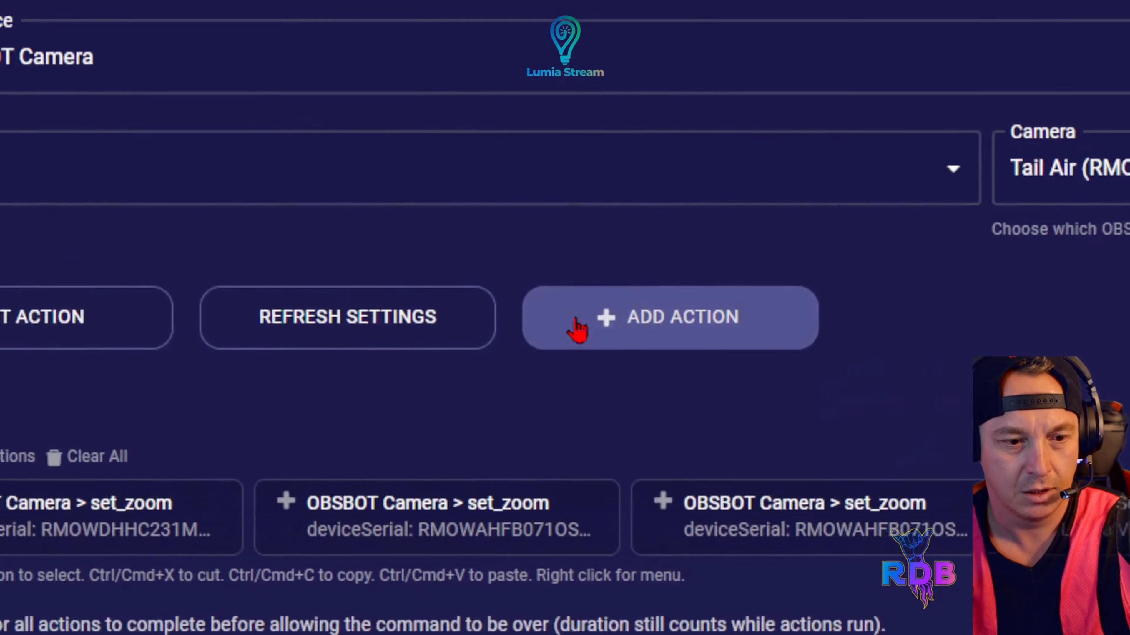
{"action": "left_click", "coordinate": [577, 329]}
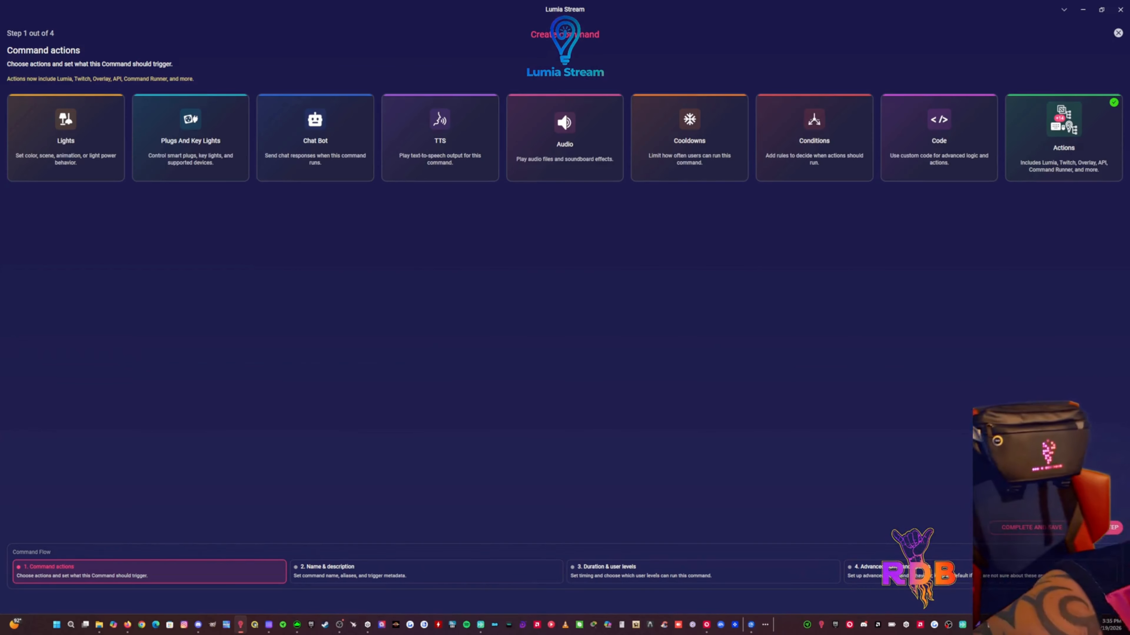
Save the command as starter-command with the default duration, user levels and advanced options, and refresh to apply it
{"action": "left_click", "coordinate": [1104, 530]}
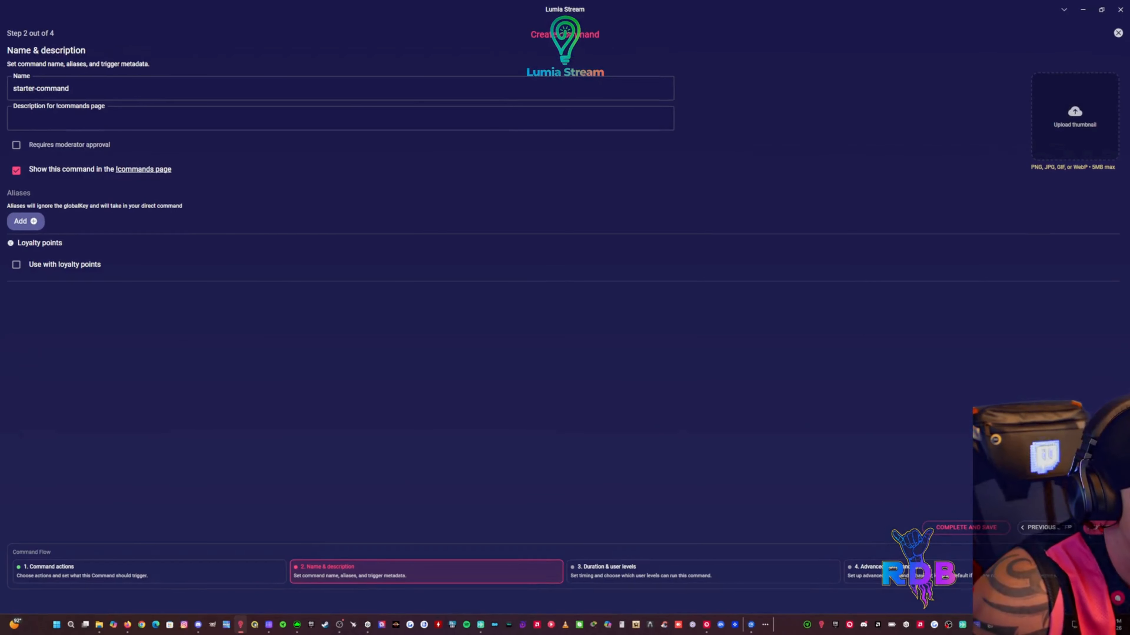
{"action": "left_click", "coordinate": [285, 127]}
{"action": "left_click", "coordinate": [149, 87]}
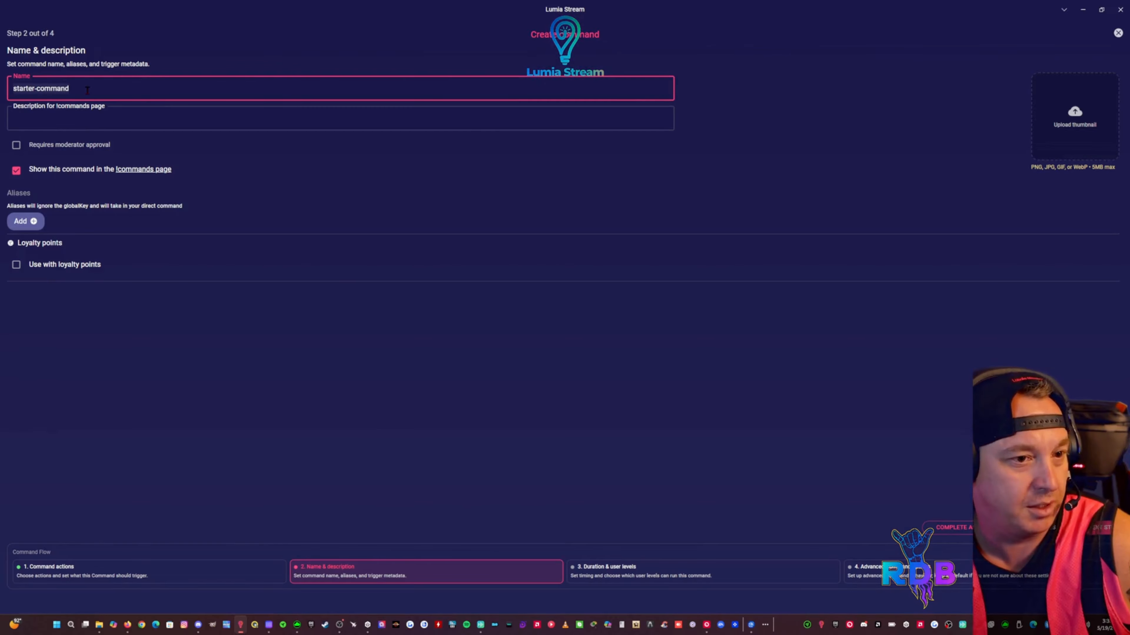
{"action": "left_click", "coordinate": [233, 107]}
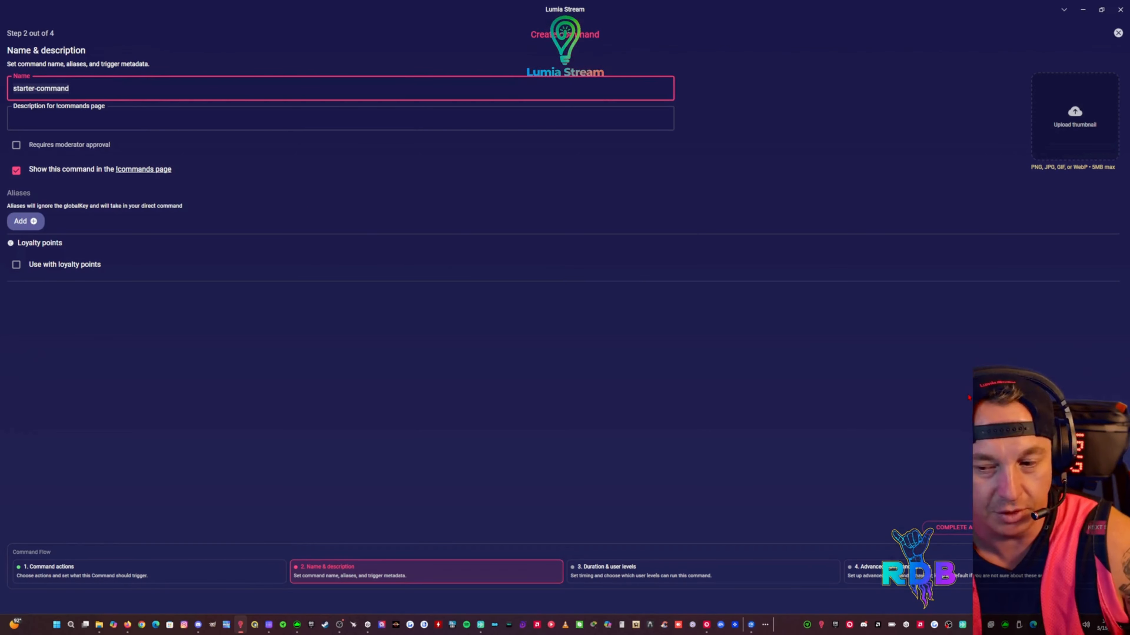
{"action": "left_click", "coordinate": [1098, 528]}
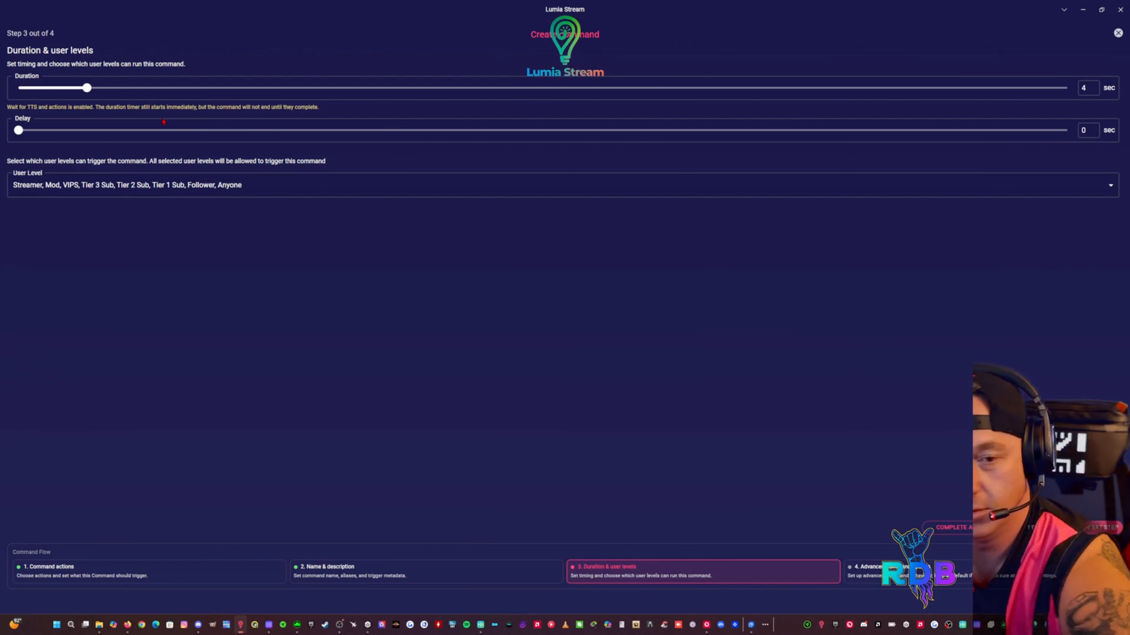
{"action": "left_click", "coordinate": [1106, 527]}
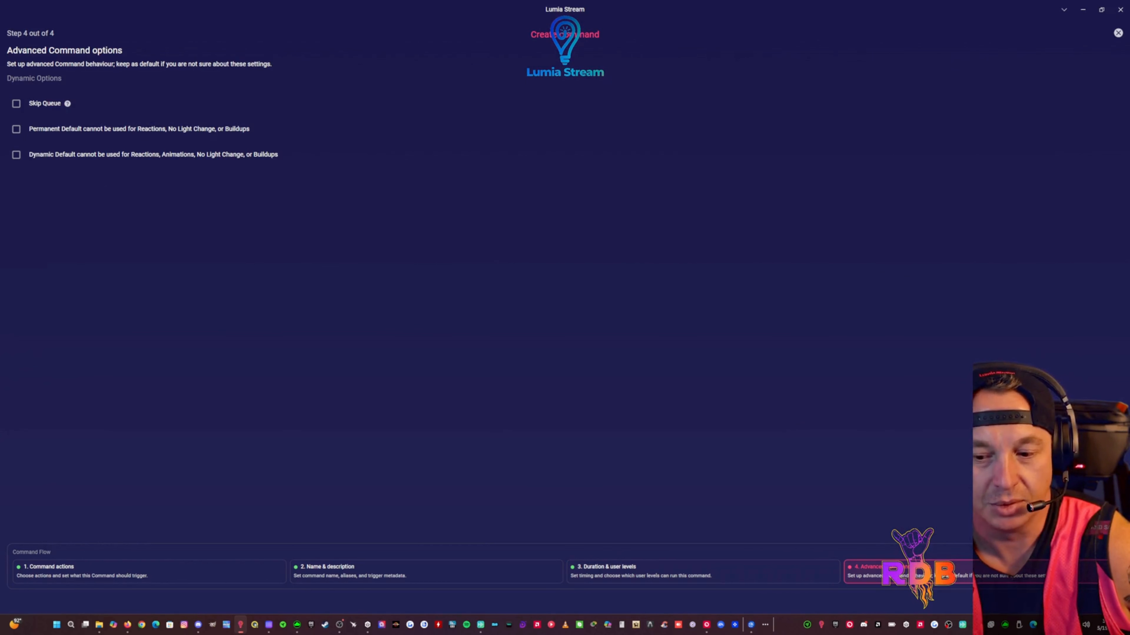
{"action": "left_click", "coordinate": [1098, 532]}
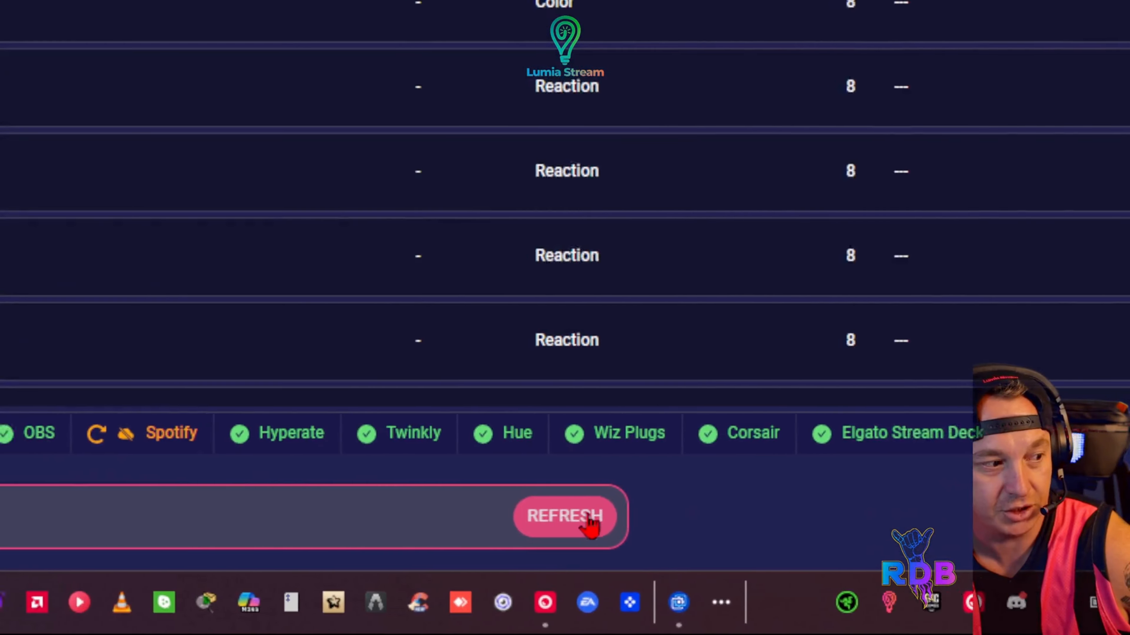
{"action": "left_click", "coordinate": [564, 516]}
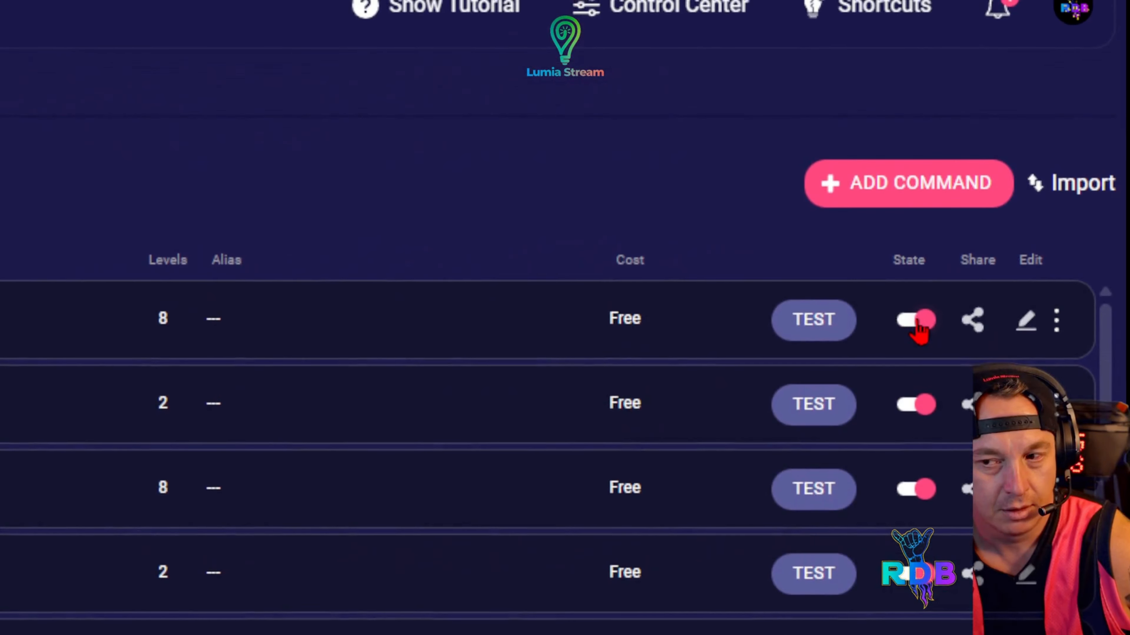
Delete the newly created command from the chat command list and refresh to apply the deletion
{"action": "left_click", "coordinate": [1058, 323]}
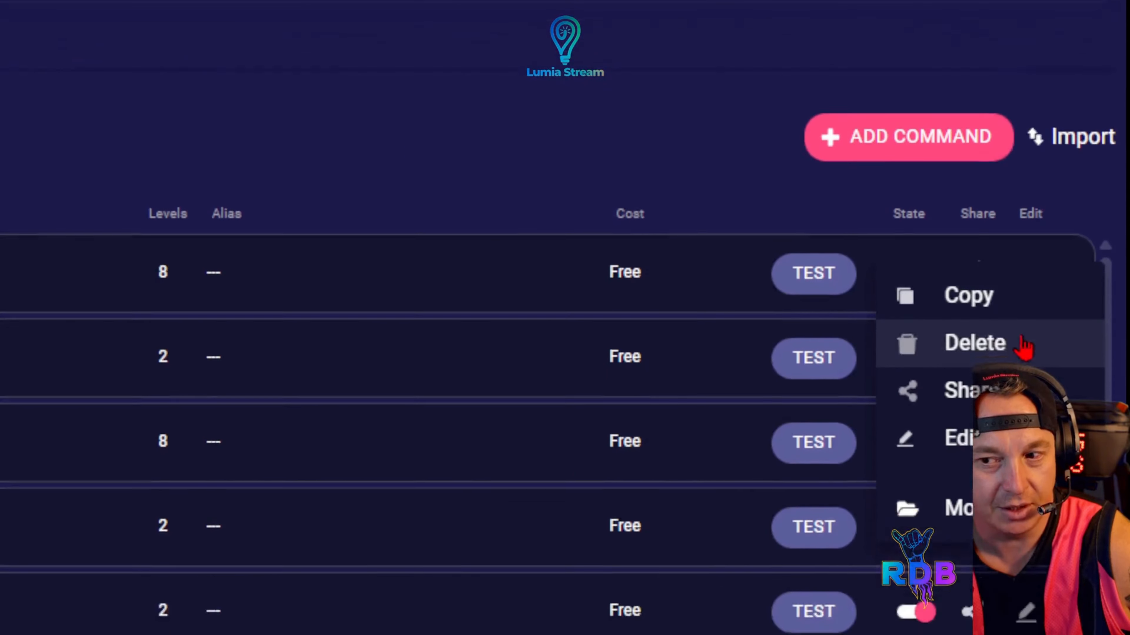
{"action": "left_click", "coordinate": [1028, 222]}
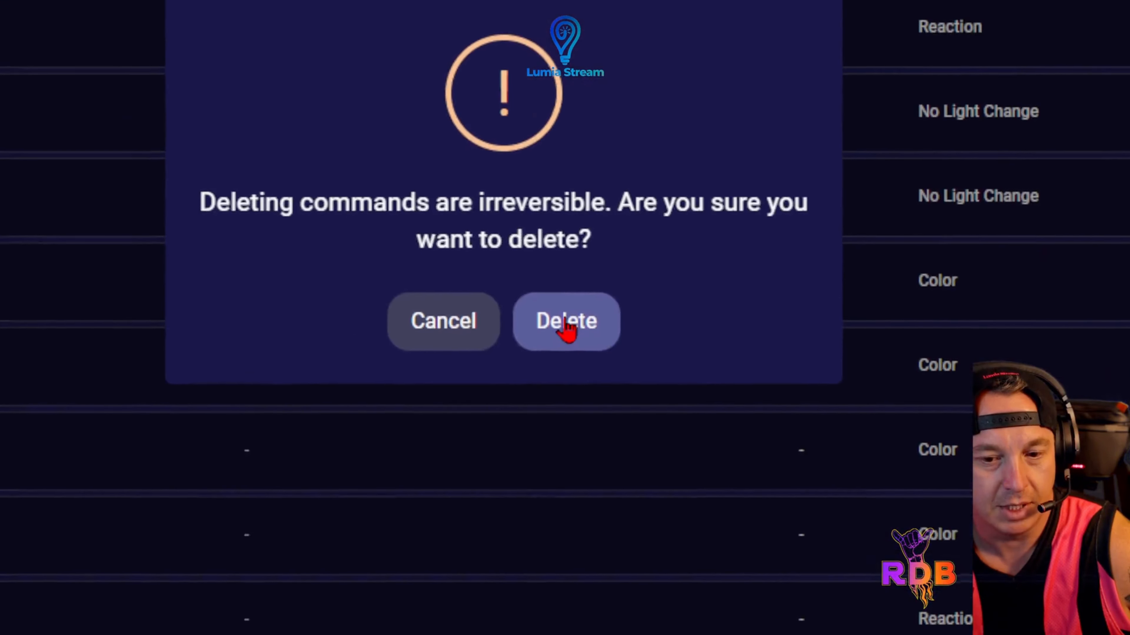
{"action": "left_click", "coordinate": [567, 324]}
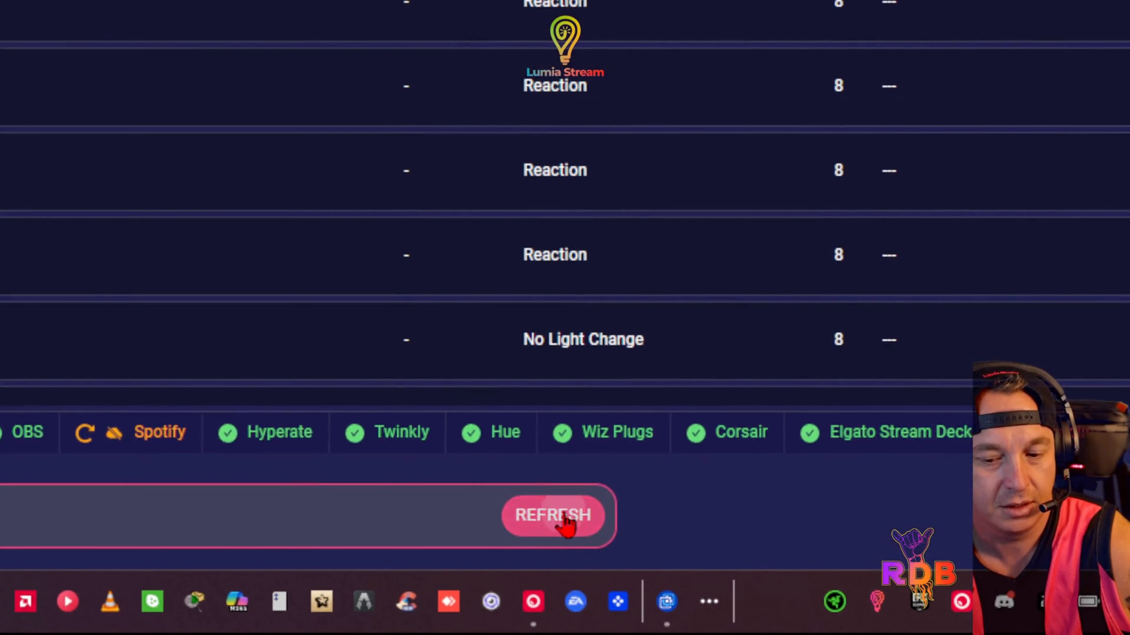
{"action": "left_click", "coordinate": [564, 519]}
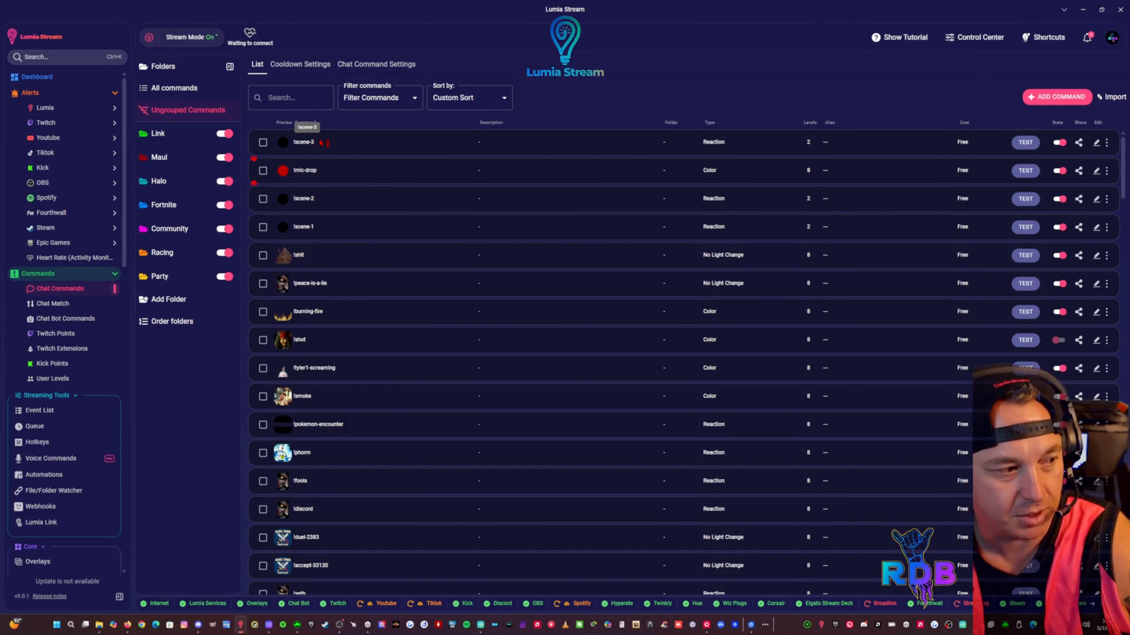
Open the existing salty command for editing, review its OBSBOT Camera set_zoom actions and return to the command actions overview
{"action": "scroll", "coordinate": [334, 299], "scroll_direction": "down", "scroll_amount": 8}
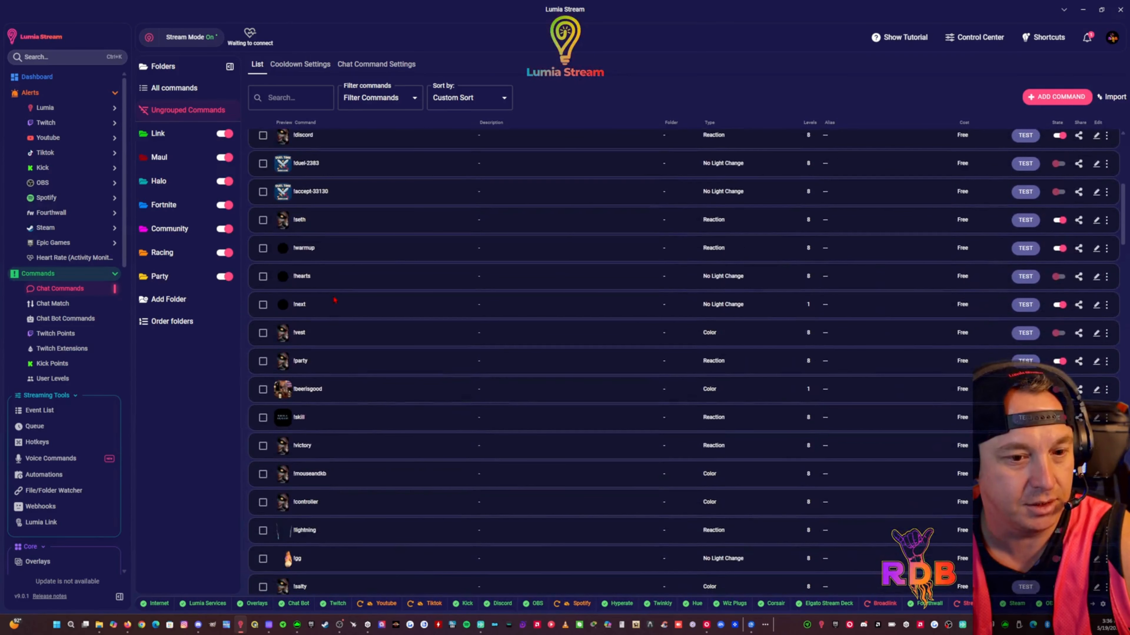
{"action": "scroll", "coordinate": [330, 310], "scroll_direction": "down", "scroll_amount": 5}
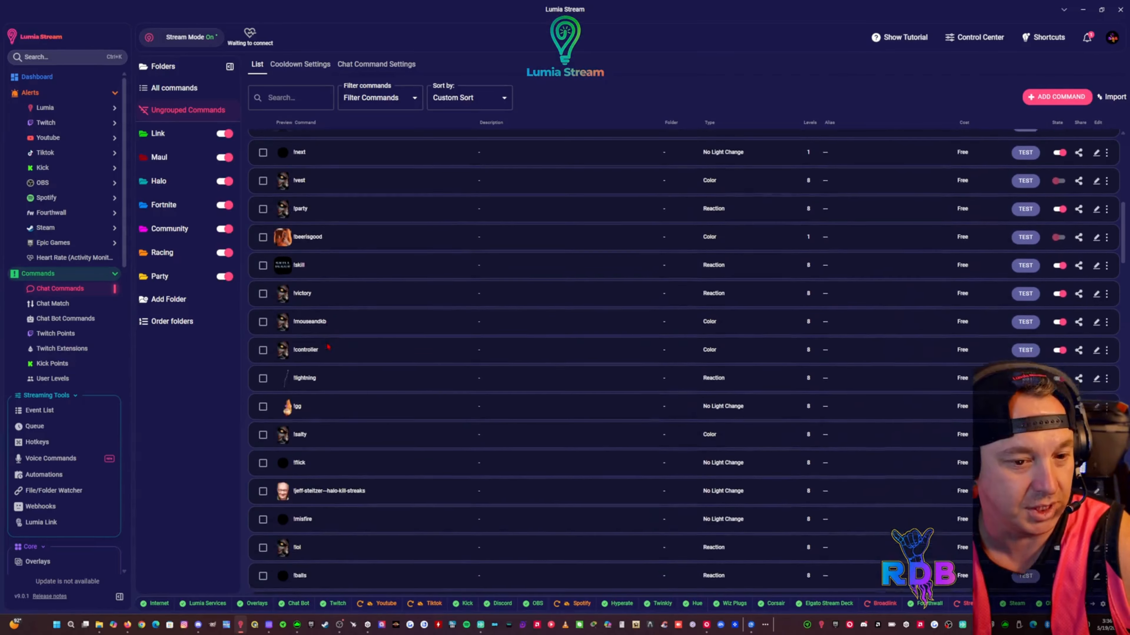
{"action": "scroll", "coordinate": [347, 334], "scroll_direction": "down", "scroll_amount": 1}
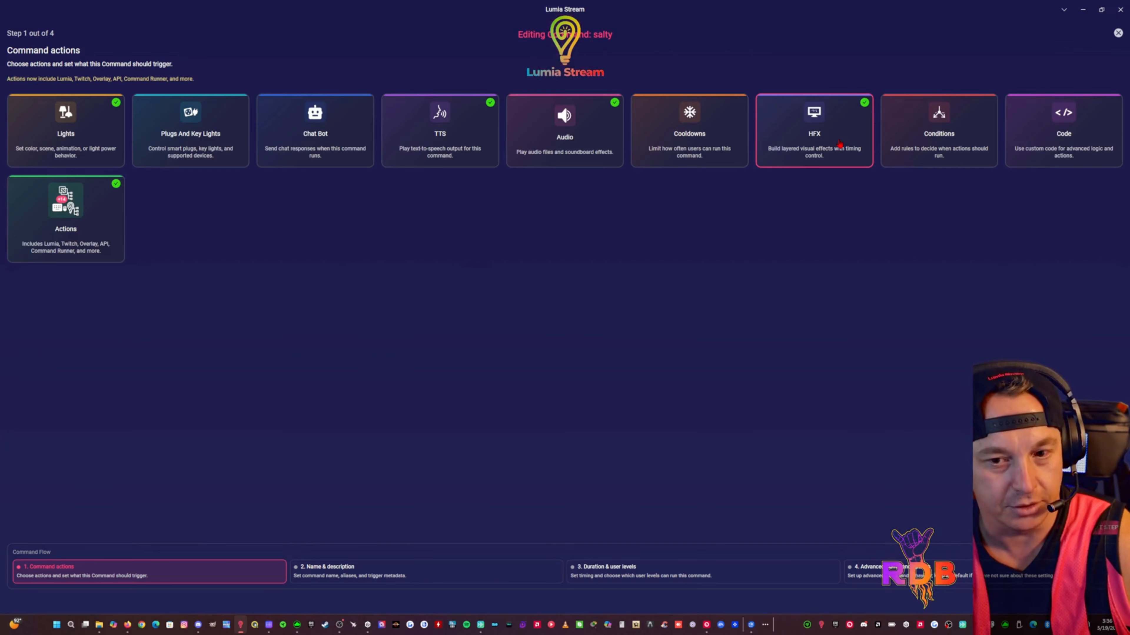
{"action": "left_click", "coordinate": [89, 227]}
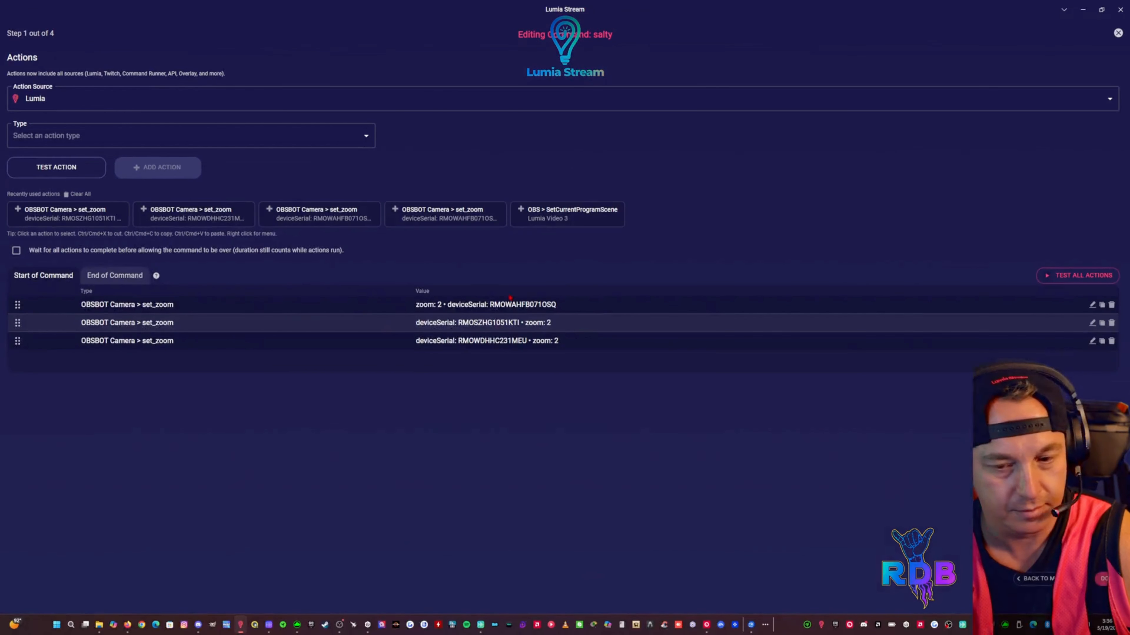
{"action": "left_click", "coordinate": [1046, 580]}
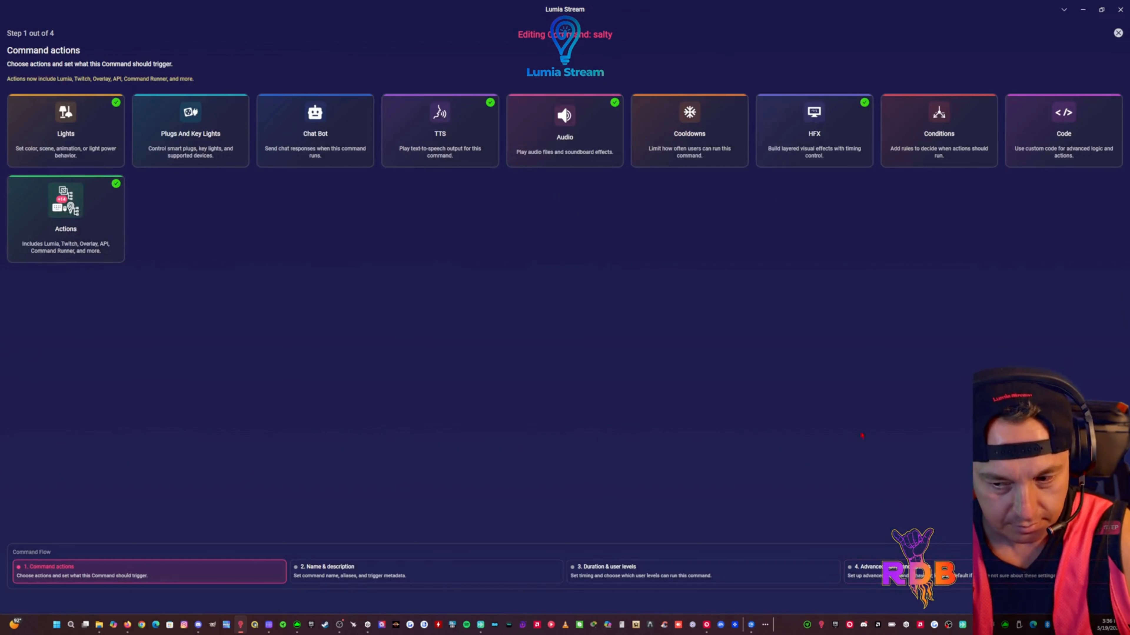
Close the salty command without saving changes and open the Voice Commands page
{"action": "left_click", "coordinate": [1117, 33]}
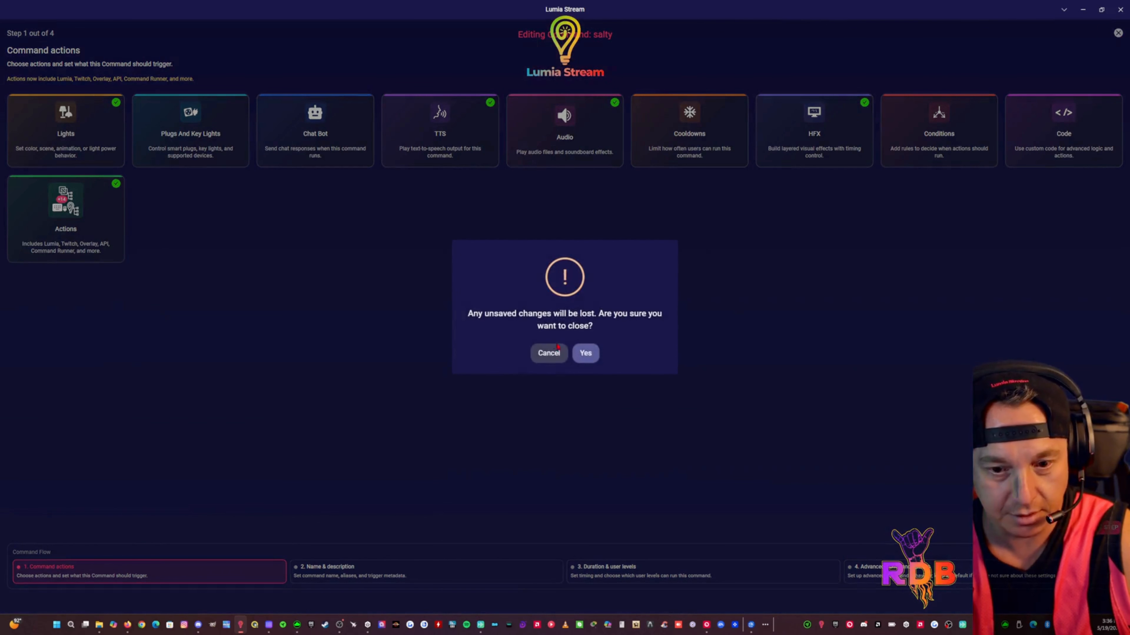
{"action": "left_click", "coordinate": [584, 353]}
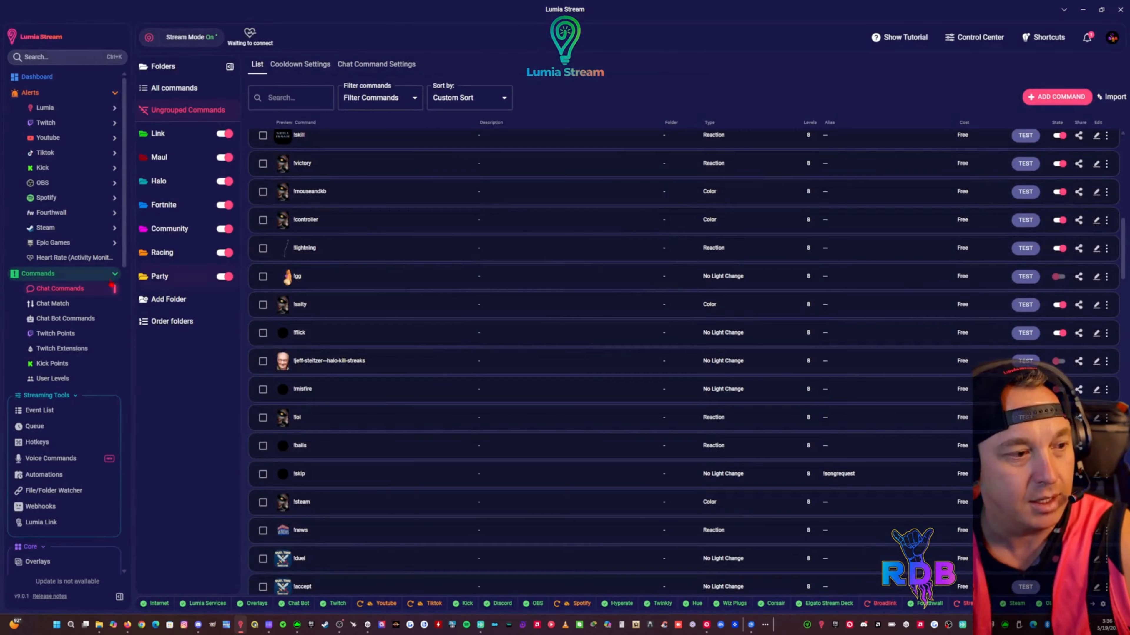
{"action": "scroll", "coordinate": [44, 307], "scroll_direction": "down", "scroll_amount": 3}
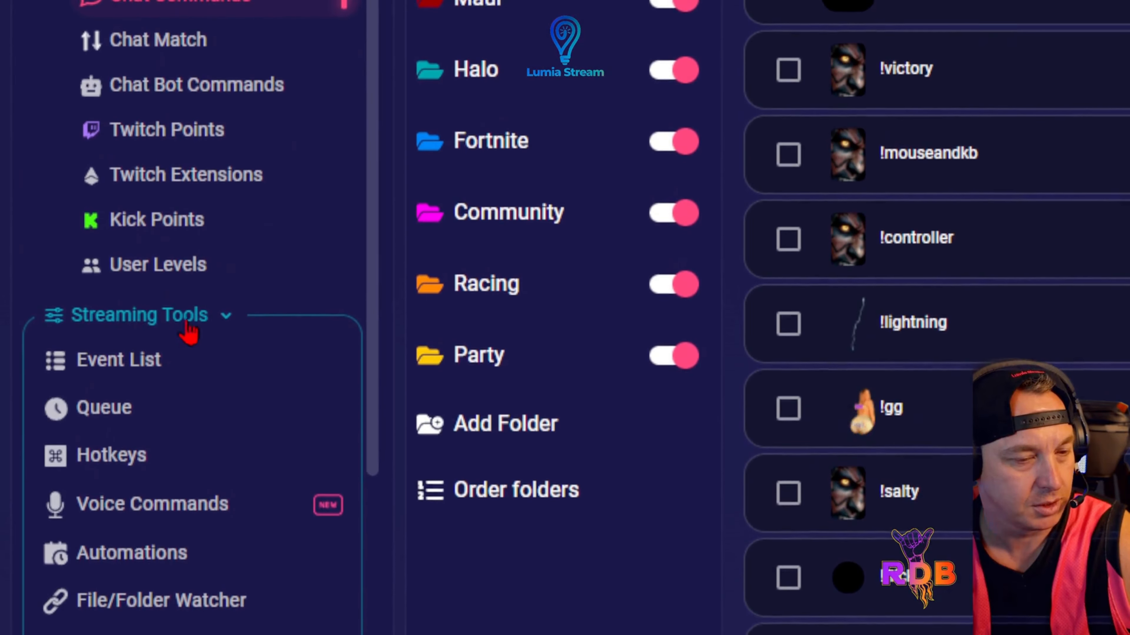
{"action": "scroll", "coordinate": [207, 335], "scroll_direction": "down", "scroll_amount": 3}
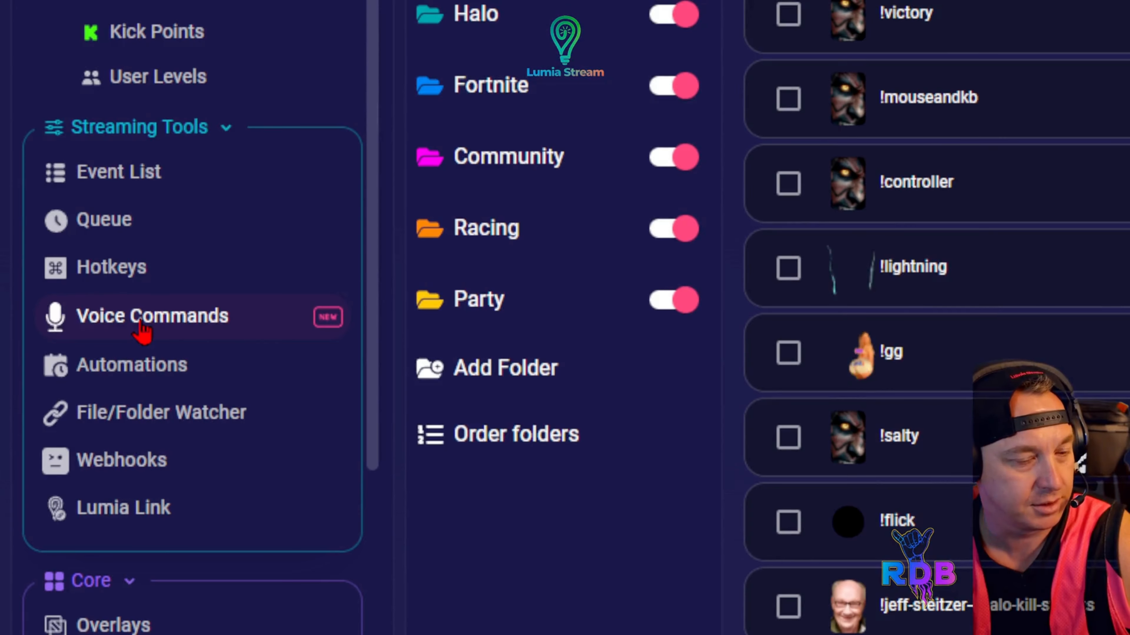
{"action": "left_click", "coordinate": [141, 329]}
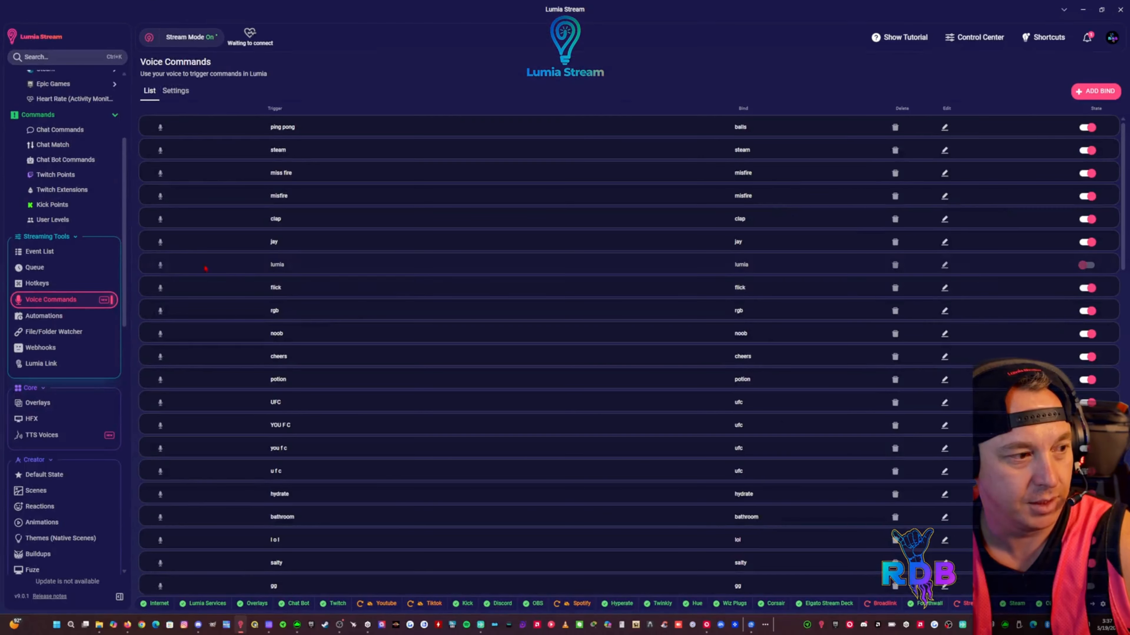
Examine the existing voice commands, comparing their trigger words with the commands they are bound to
{"action": "scroll", "coordinate": [351, 185], "scroll_direction": "down", "scroll_amount": 15}
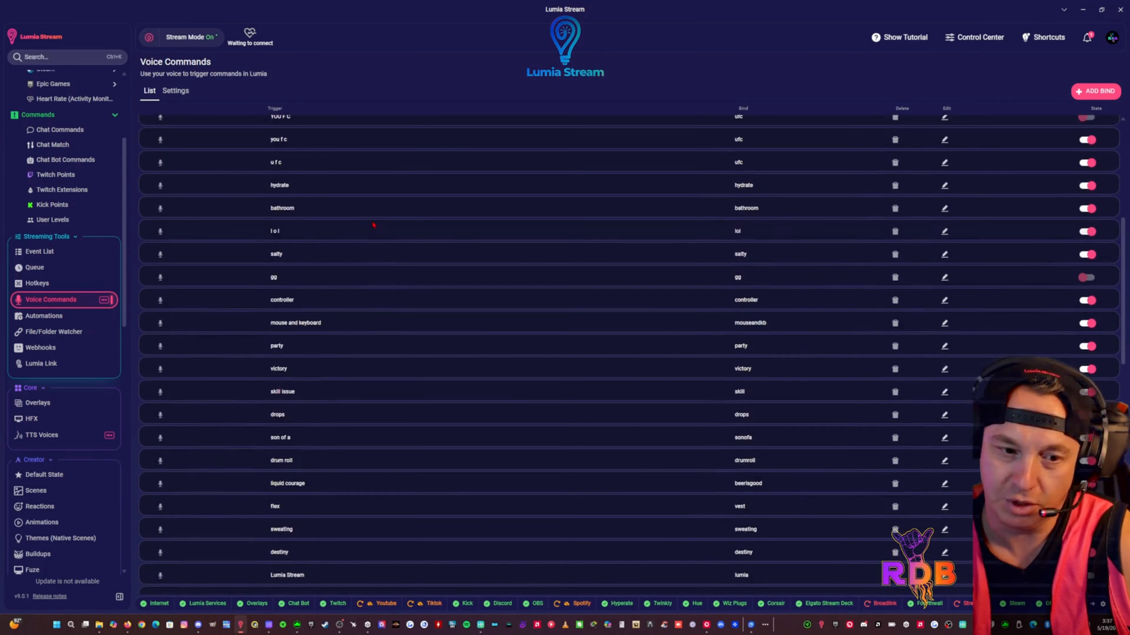
{"action": "scroll", "coordinate": [372, 229], "scroll_direction": "down", "scroll_amount": 15}
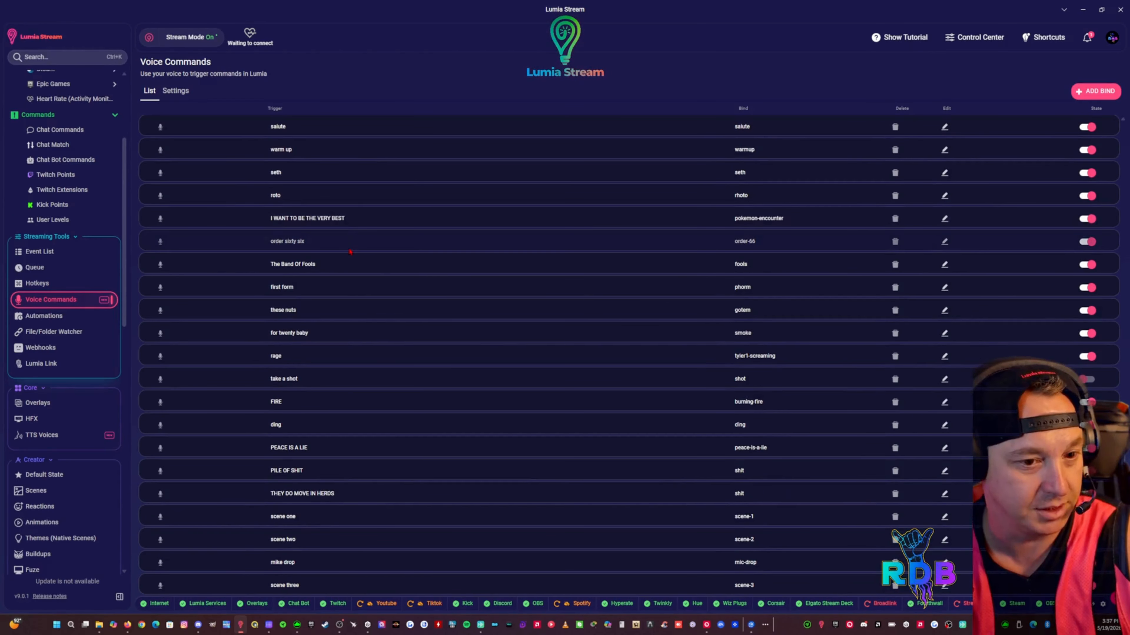
{"action": "scroll", "coordinate": [351, 252], "scroll_direction": "up", "scroll_amount": 5}
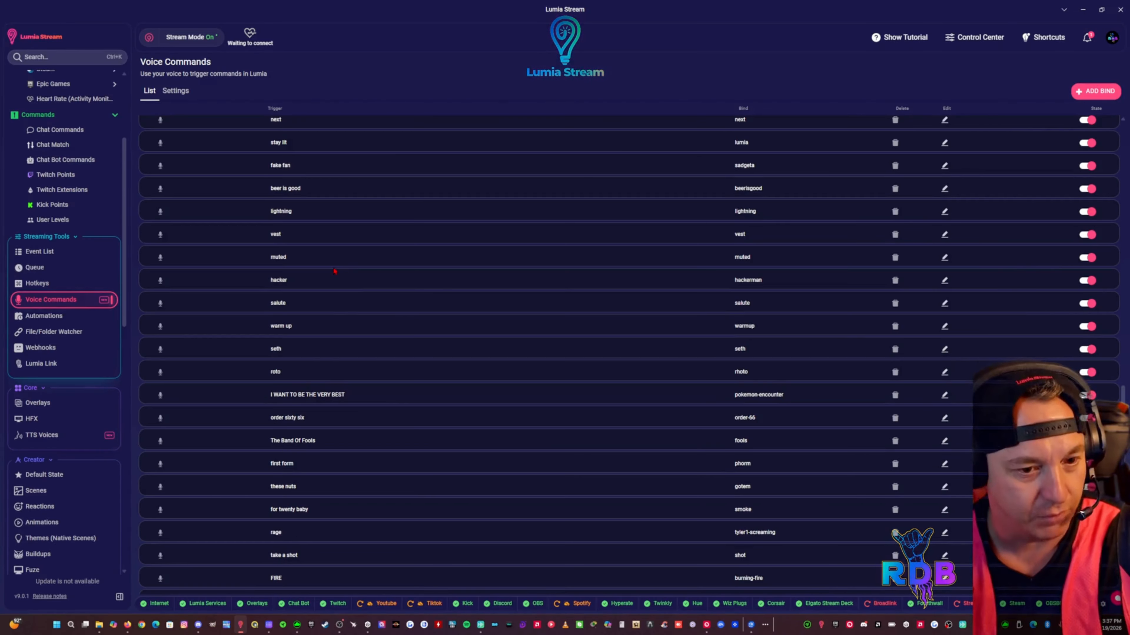
{"action": "scroll", "coordinate": [333, 272], "scroll_direction": "down", "scroll_amount": 2}
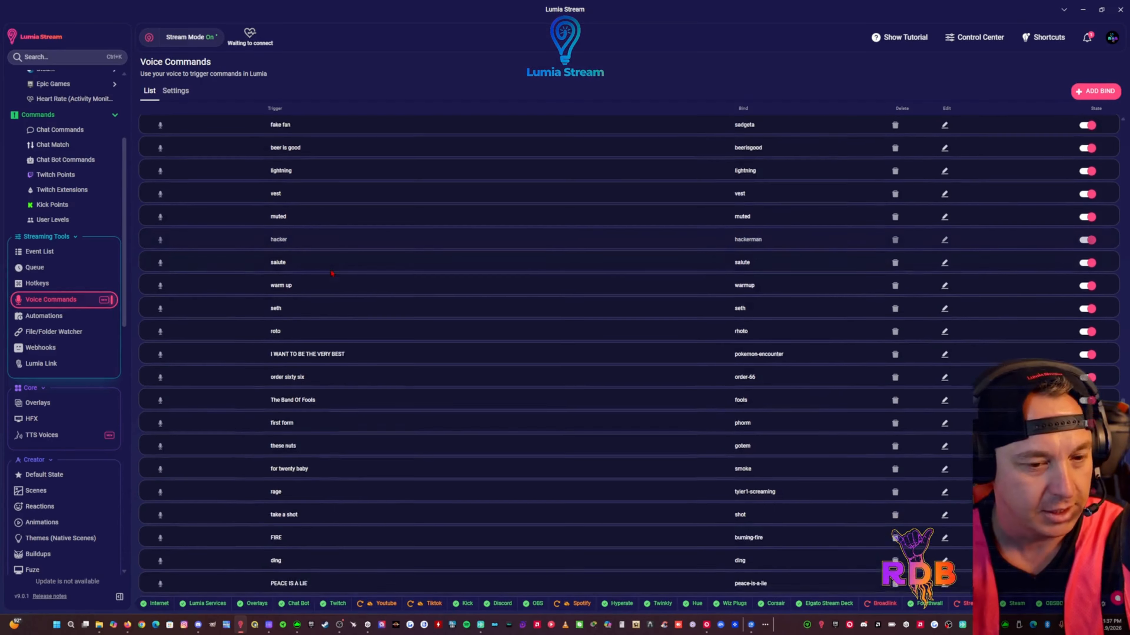
{"action": "scroll", "coordinate": [327, 277], "scroll_direction": "down", "scroll_amount": 2}
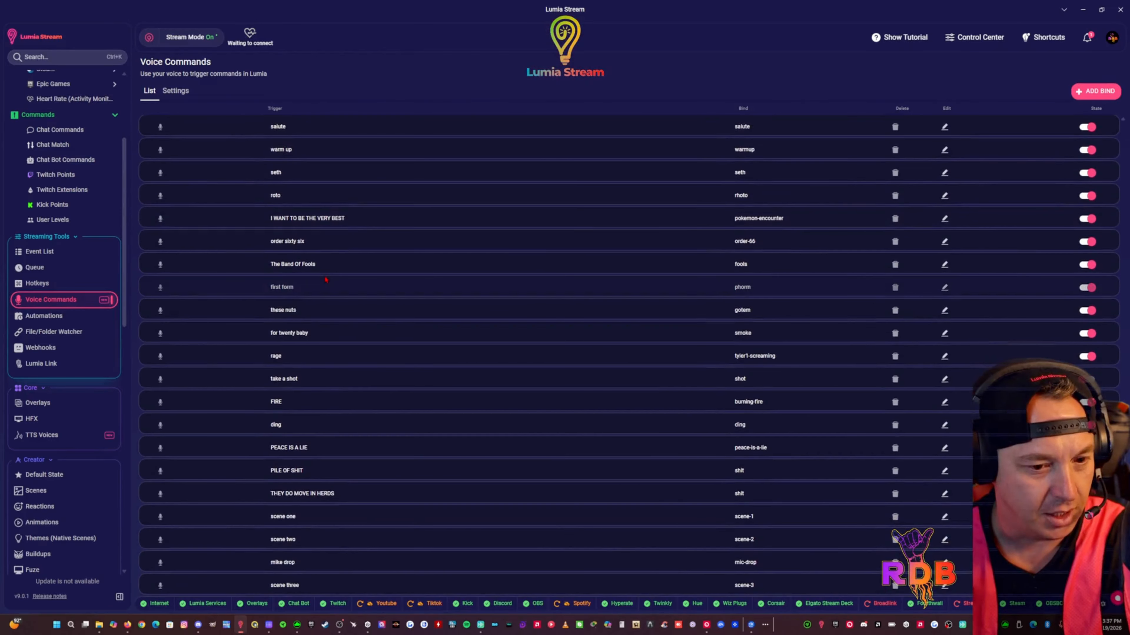
{"action": "scroll", "coordinate": [323, 284], "scroll_direction": "down", "scroll_amount": 8}
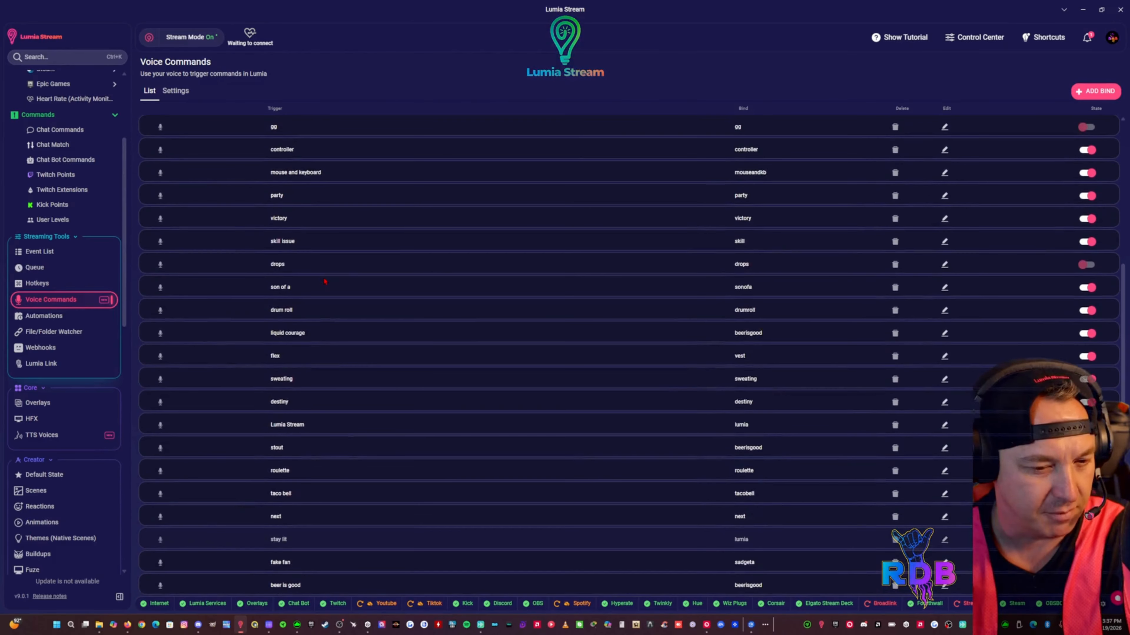
{"action": "scroll", "coordinate": [323, 283], "scroll_direction": "up", "scroll_amount": 4}
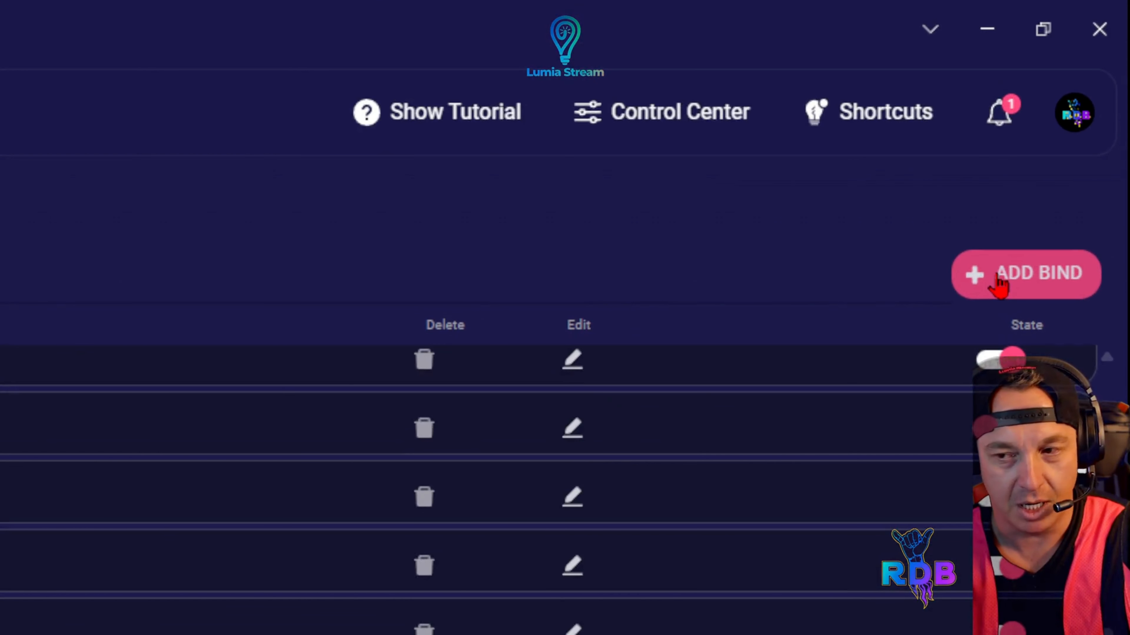
Draft a new voice bind linking the word salty to the salty command, and close it without saving
{"action": "left_click", "coordinate": [998, 285]}
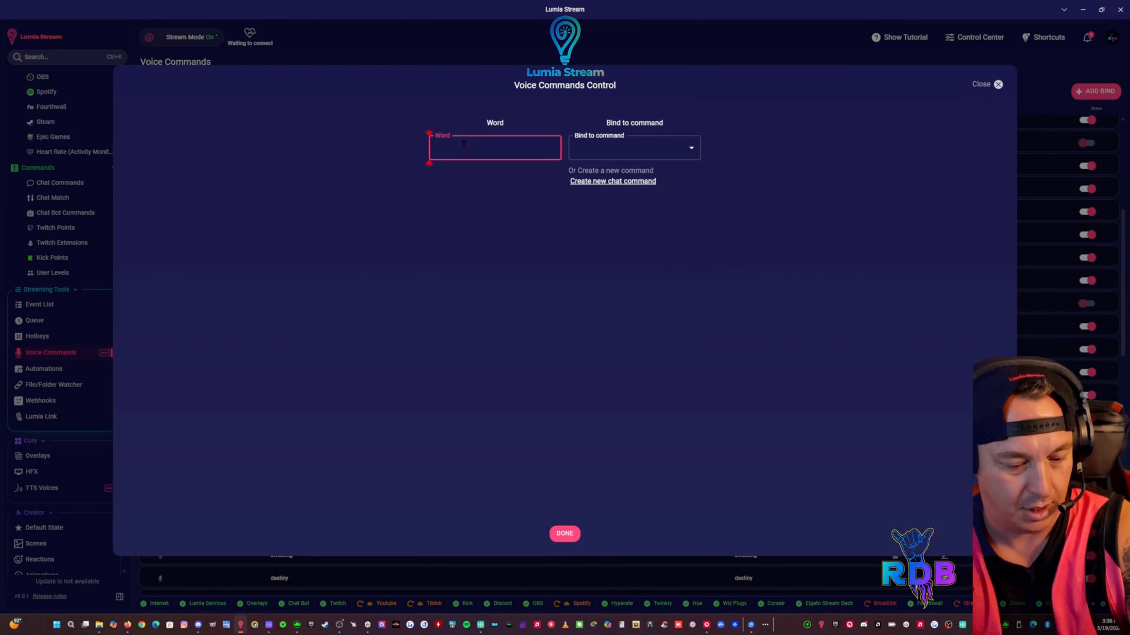
{"action": "type", "text": "salty"}
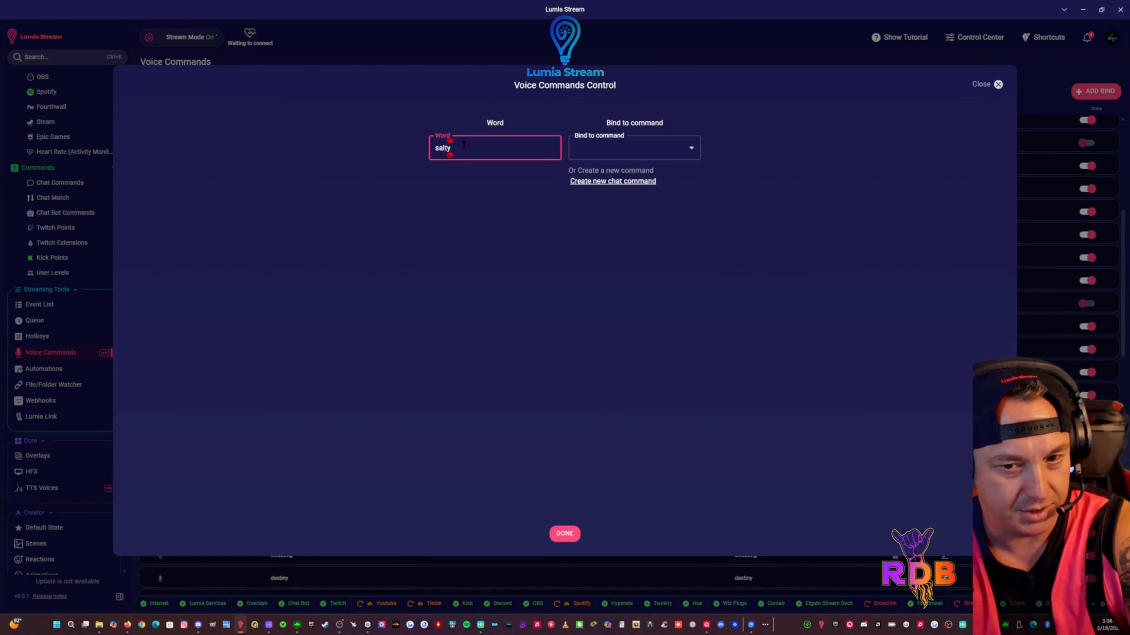
{"action": "left_click", "coordinate": [656, 150]}
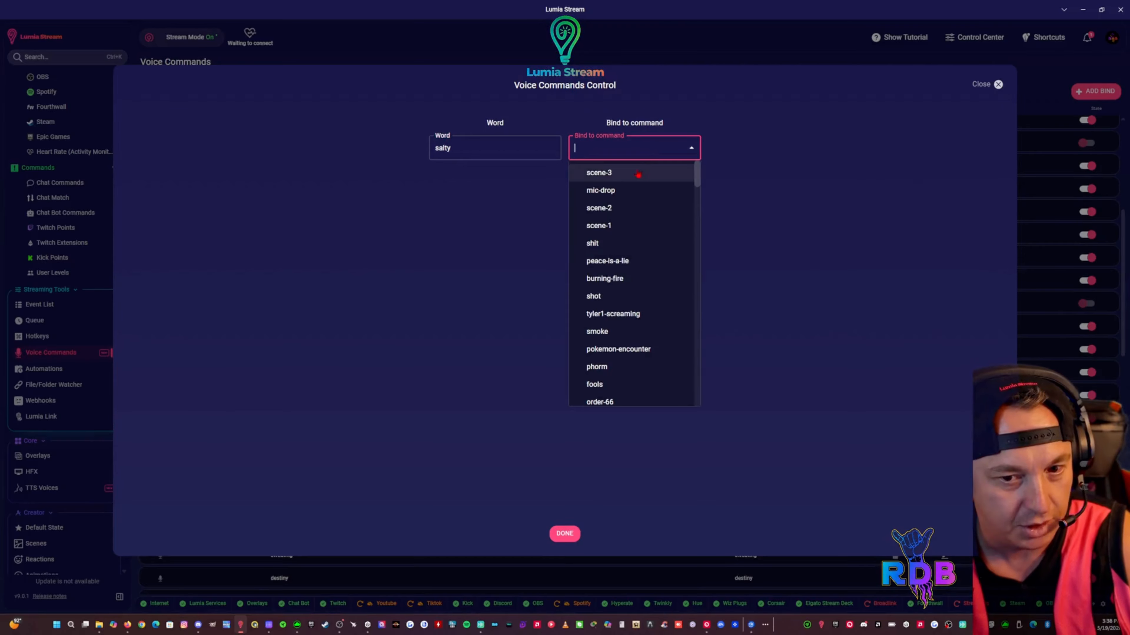
{"action": "scroll", "coordinate": [632, 191], "scroll_direction": "down", "scroll_amount": 10}
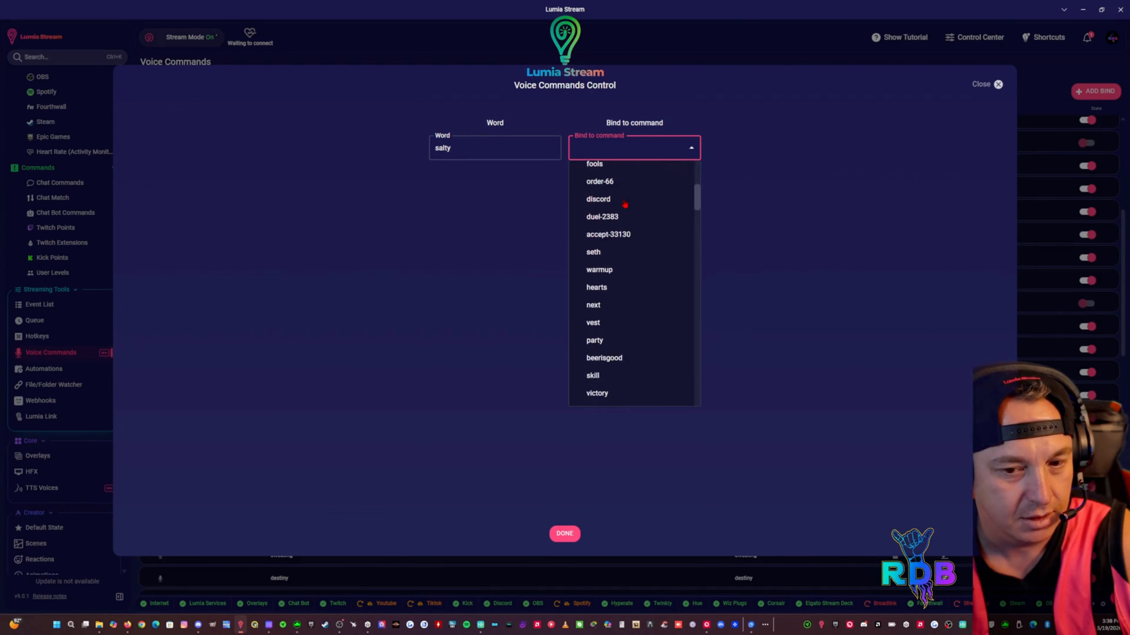
{"action": "scroll", "coordinate": [625, 205], "scroll_direction": "down", "scroll_amount": 4}
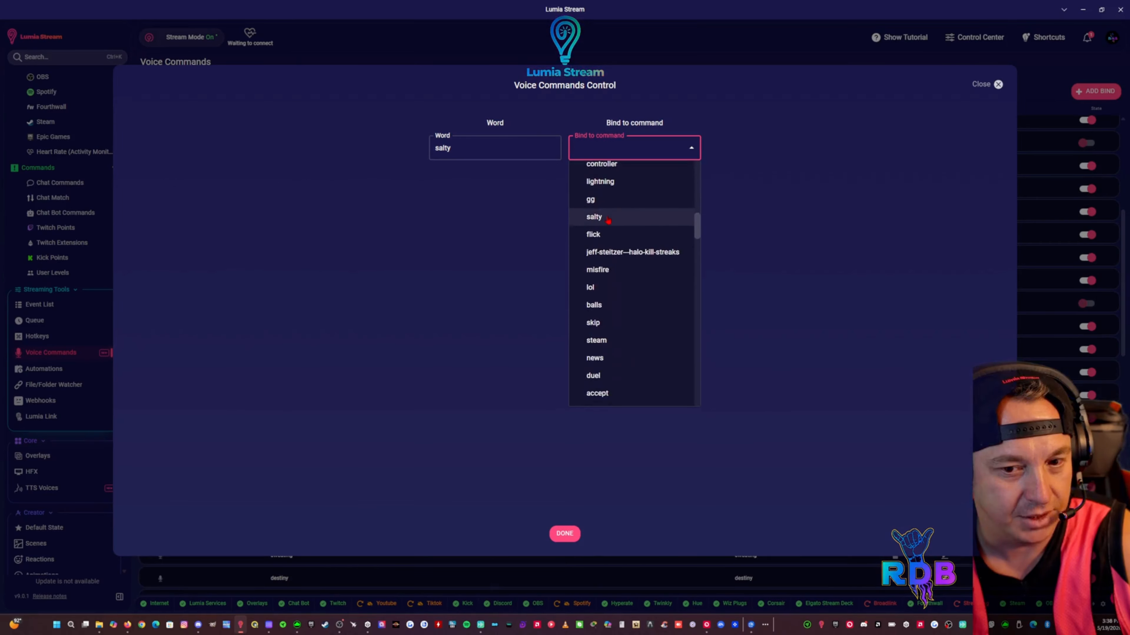
{"action": "left_click", "coordinate": [607, 218]}
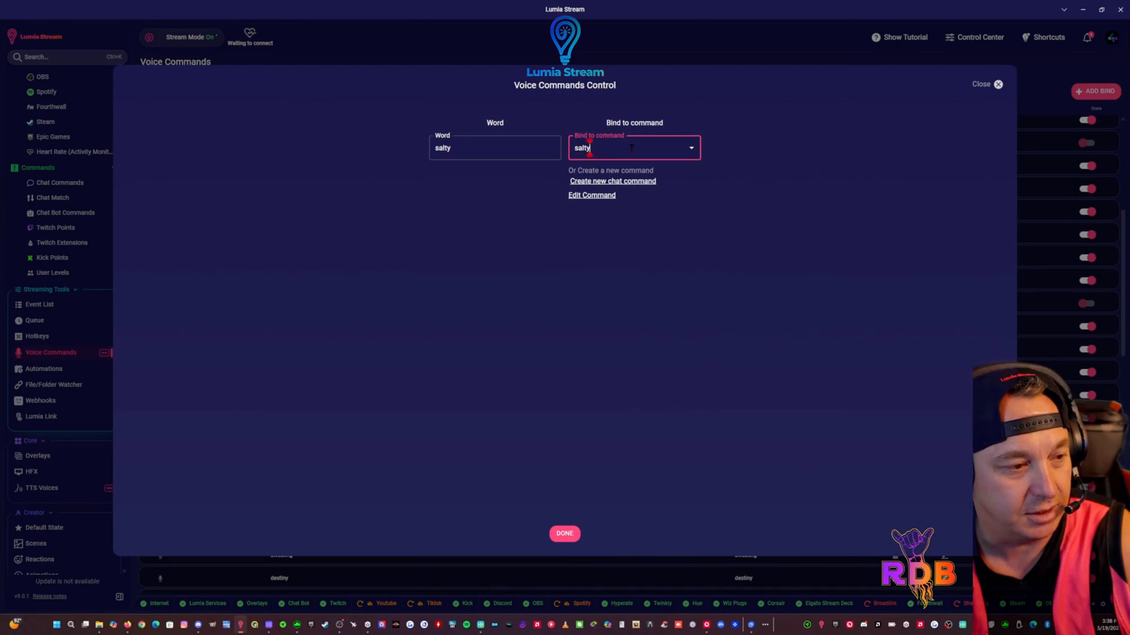
{"action": "left_click", "coordinate": [614, 149]}
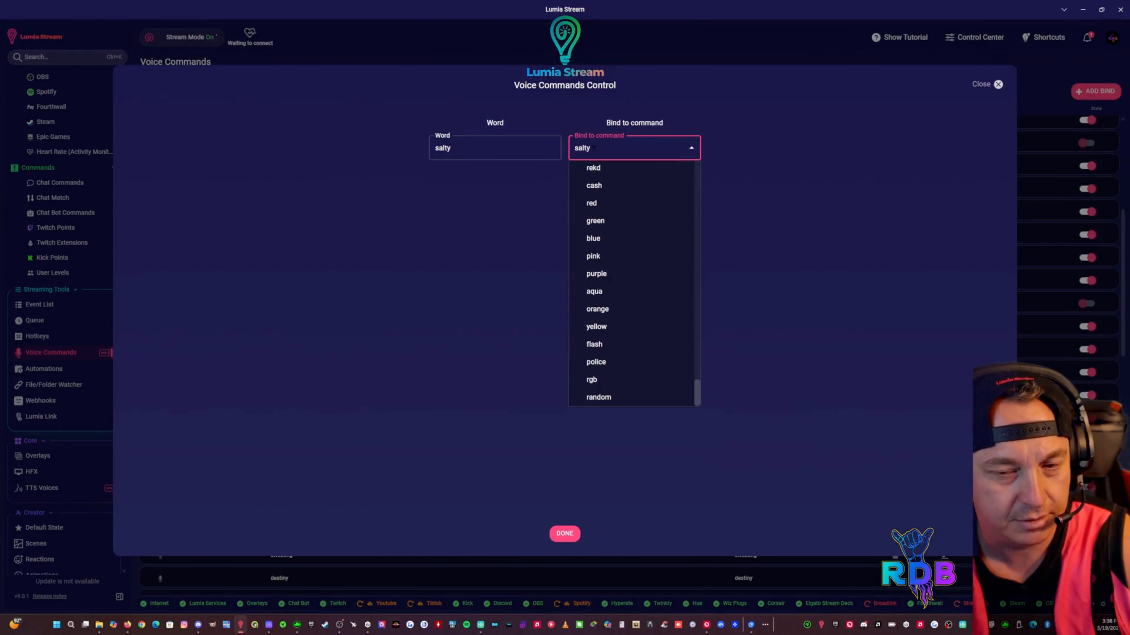
{"action": "left_click", "coordinate": [759, 156]}
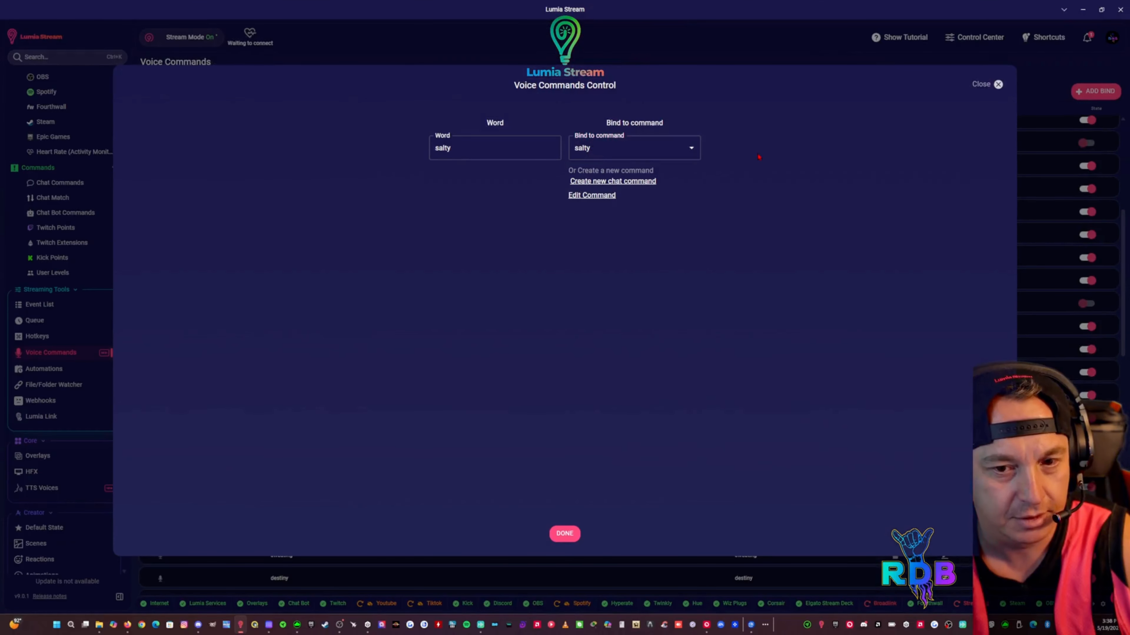
{"action": "left_click", "coordinate": [998, 84]}
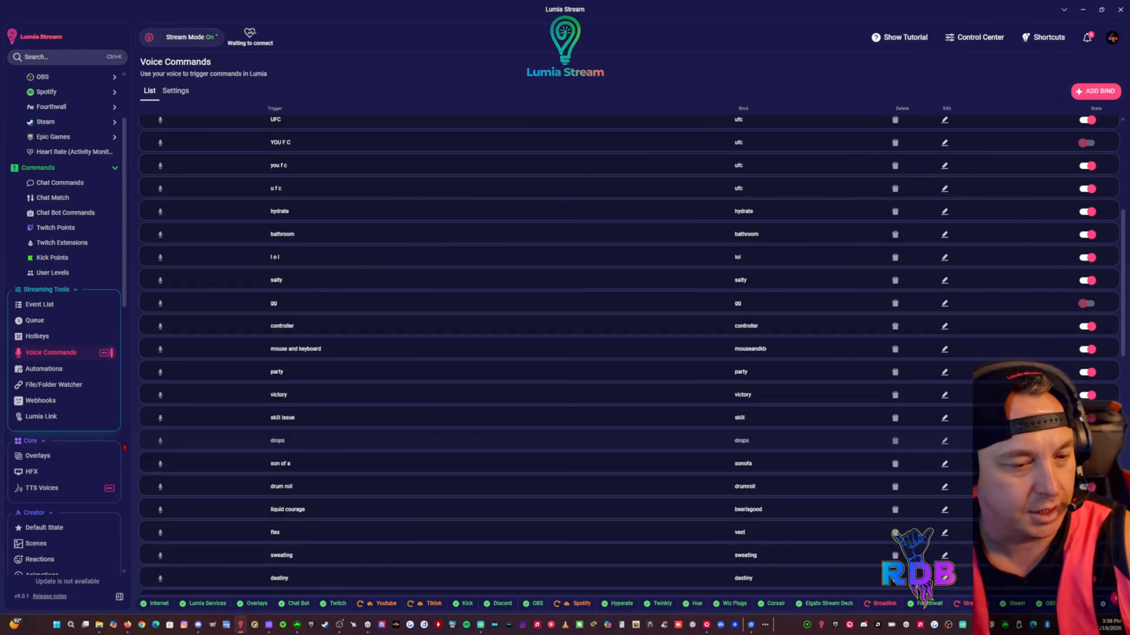
Open the Voice Commands settings and review the voice models available for recognition
{"action": "scroll", "coordinate": [95, 458], "scroll_direction": "down", "scroll_amount": 2}
{"action": "scroll", "coordinate": [74, 324], "scroll_direction": "up", "scroll_amount": 1}
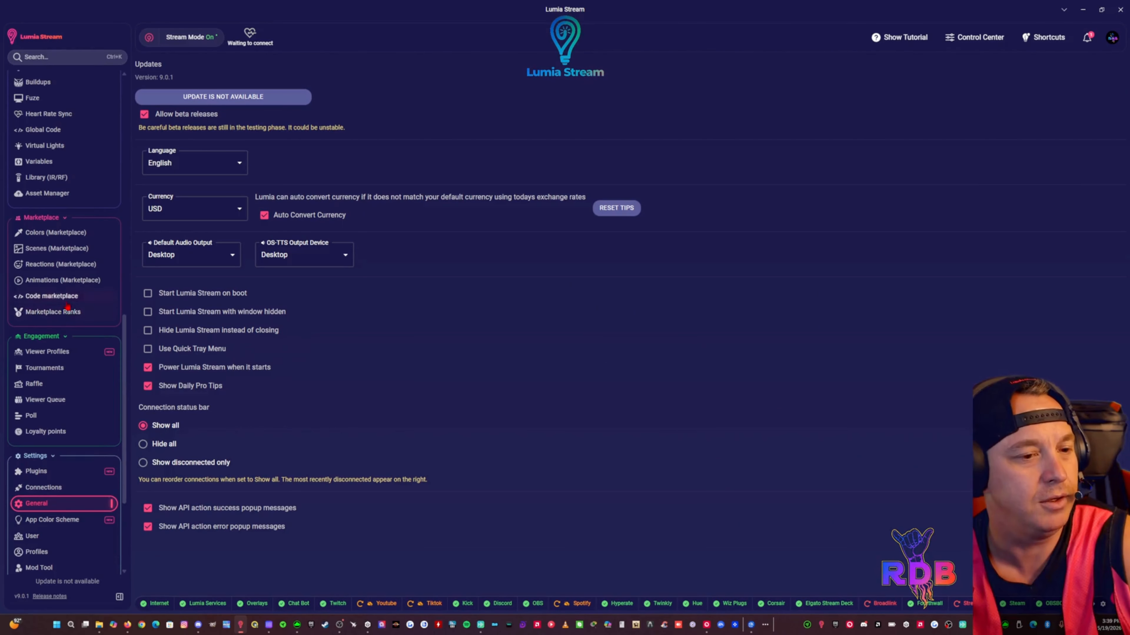
{"action": "scroll", "coordinate": [67, 312], "scroll_direction": "up", "scroll_amount": 3}
{"action": "scroll", "coordinate": [68, 307], "scroll_direction": "up", "scroll_amount": 4}
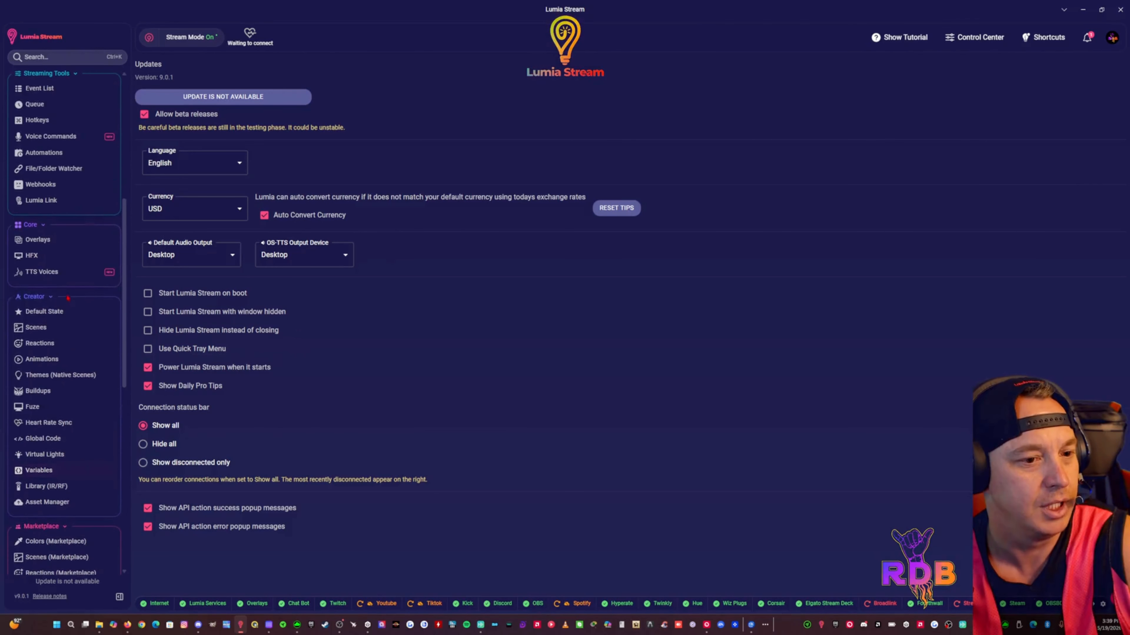
{"action": "scroll", "coordinate": [67, 276], "scroll_direction": "up", "scroll_amount": 1}
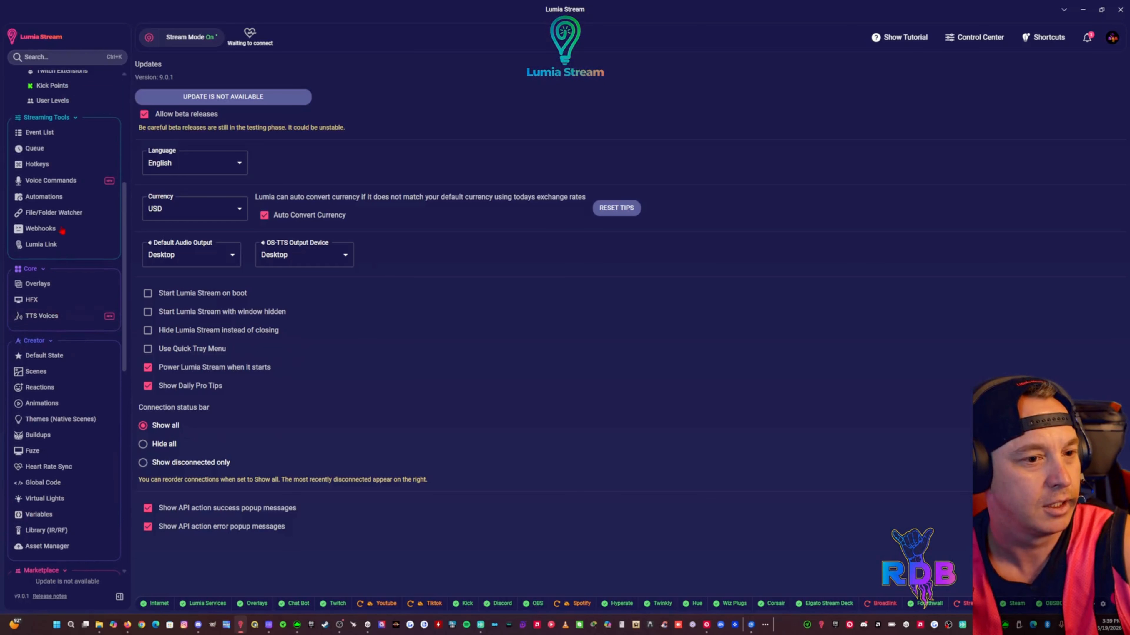
{"action": "left_click", "coordinate": [66, 181]}
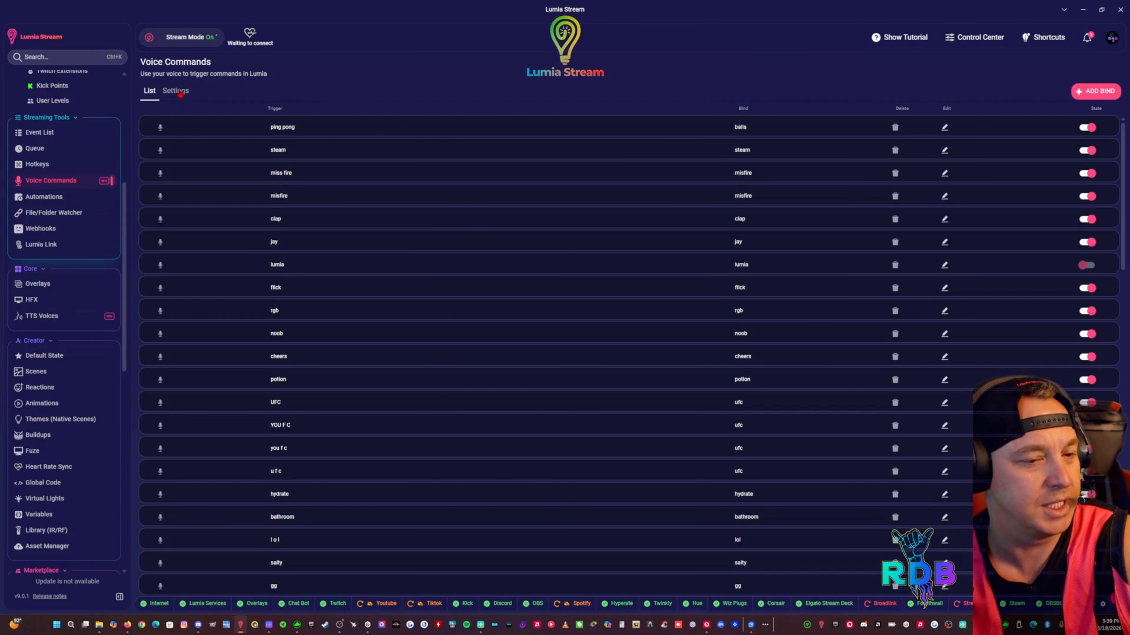
{"action": "left_click", "coordinate": [184, 94]}
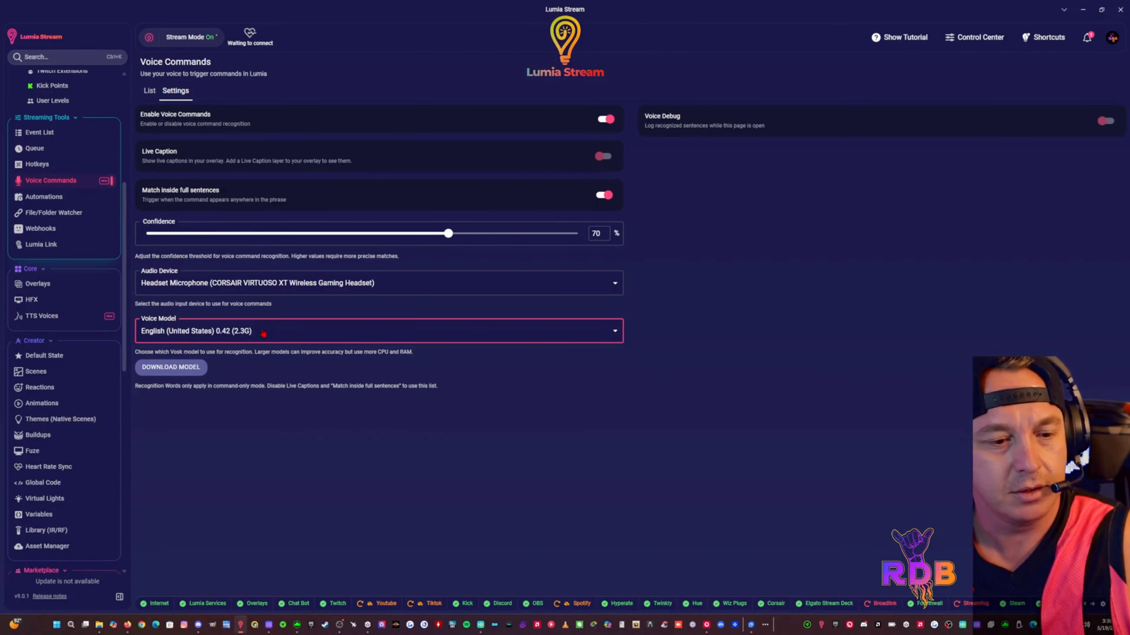
{"action": "left_click", "coordinate": [263, 333]}
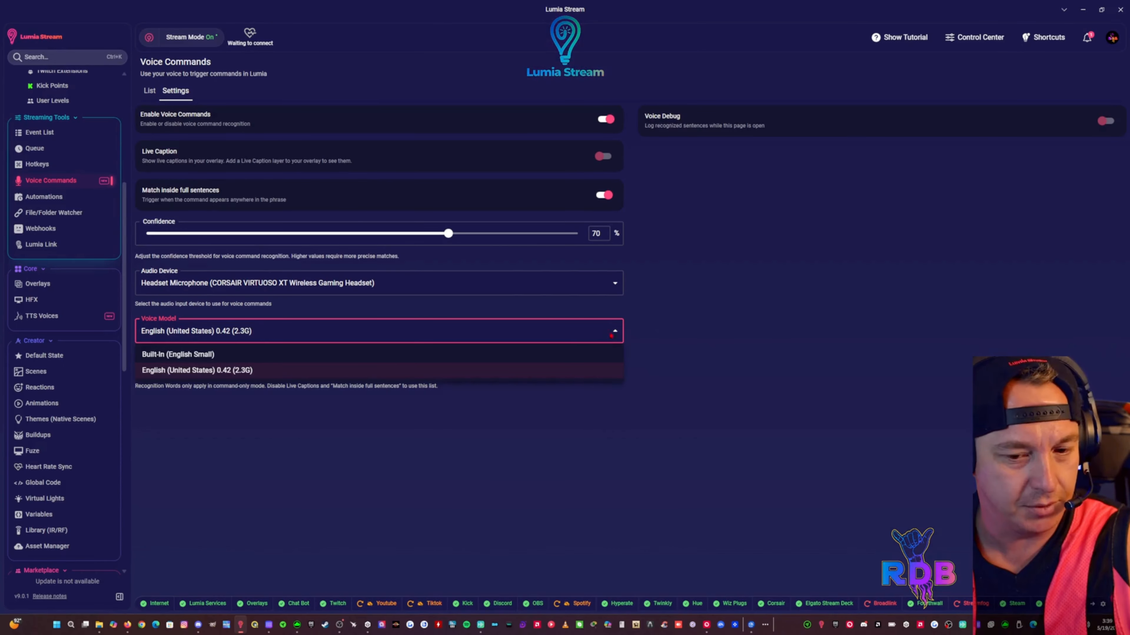
{"action": "left_click", "coordinate": [611, 335]}
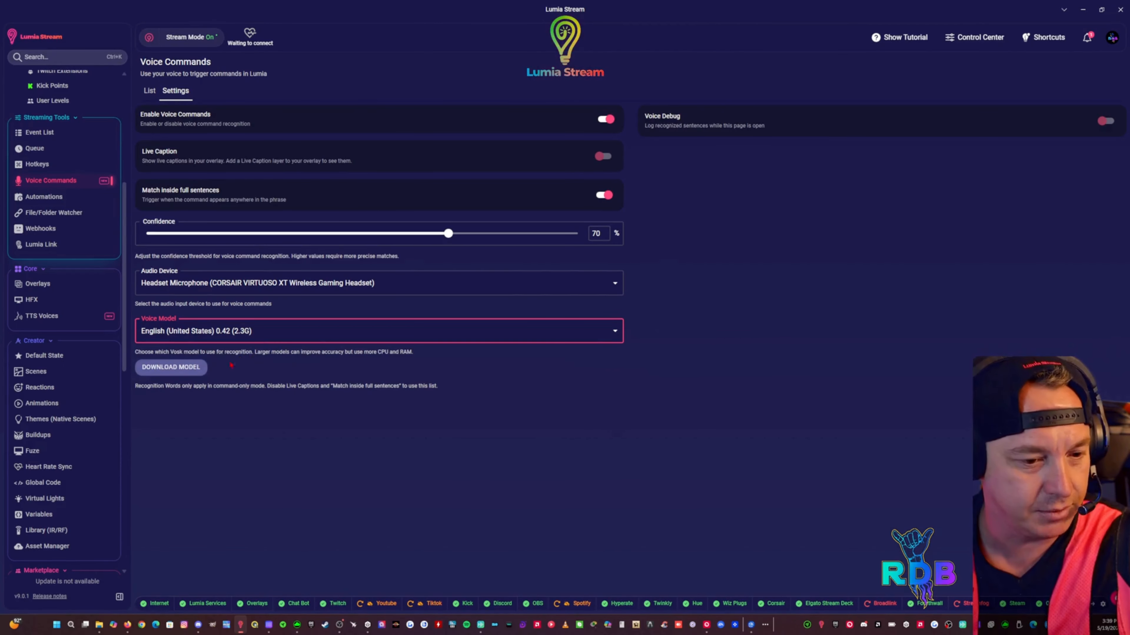
Browse the languages offered for downloading a Vosk voice model, and cancel without downloading one
{"action": "left_click", "coordinate": [196, 367]}
{"action": "left_click", "coordinate": [597, 144]}
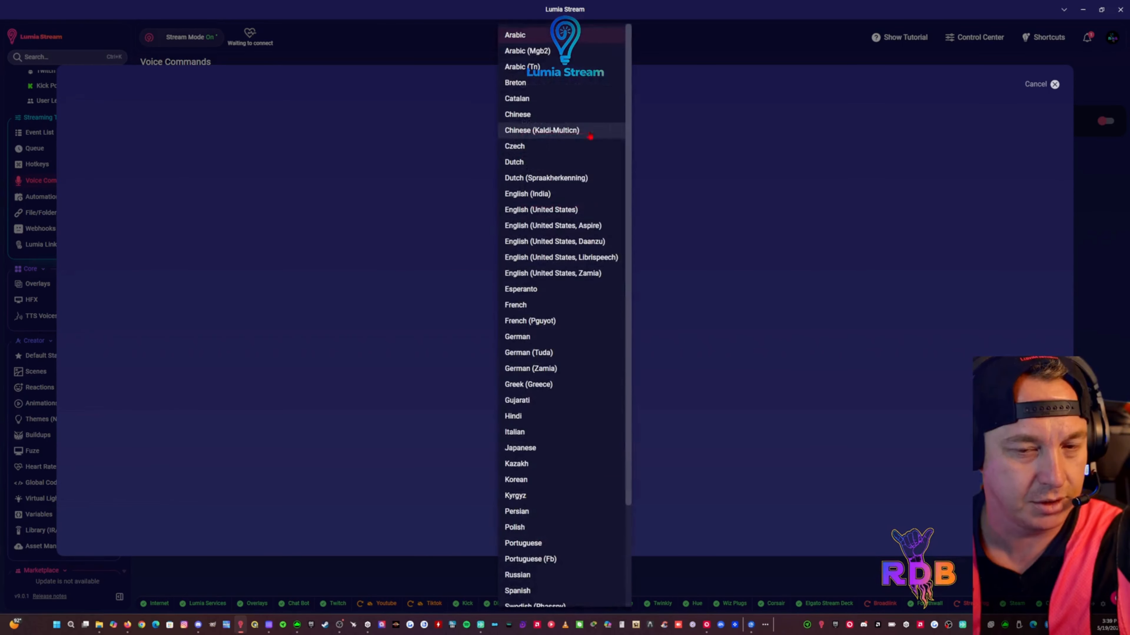
{"action": "scroll", "coordinate": [626, 224], "scroll_direction": "down", "scroll_amount": 5}
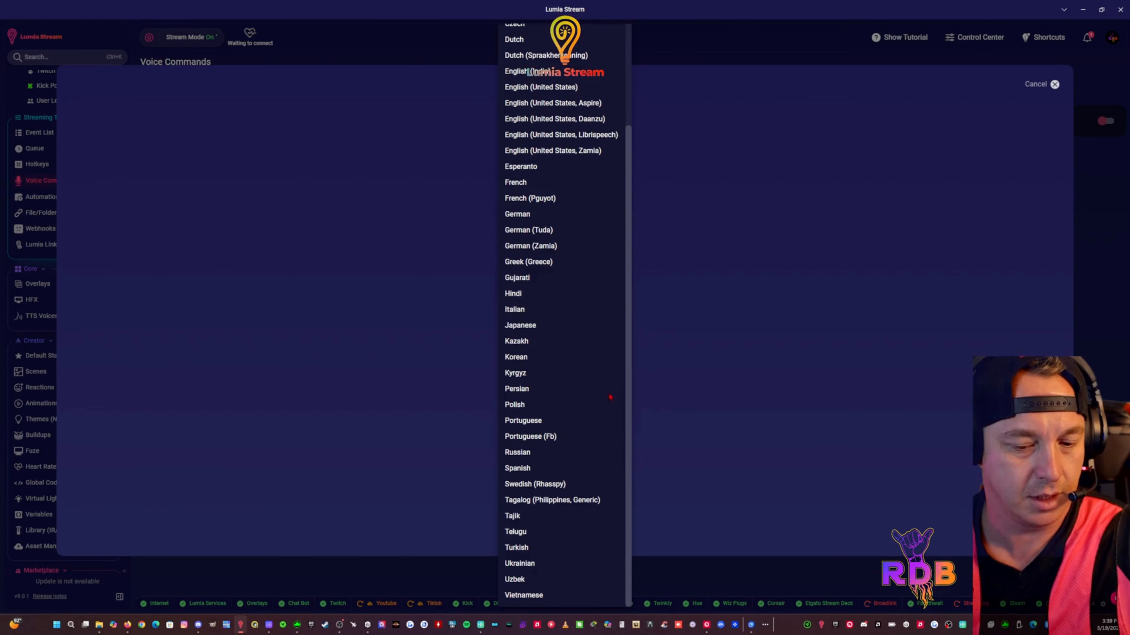
{"action": "scroll", "coordinate": [597, 172], "scroll_direction": "up", "scroll_amount": 2}
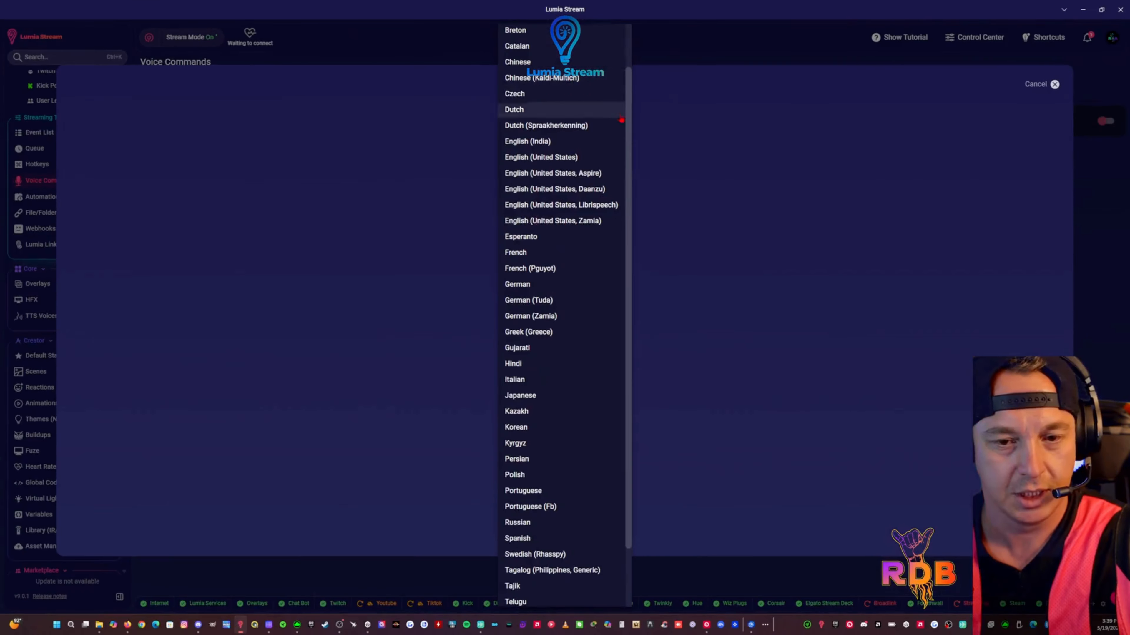
{"action": "left_click", "coordinate": [737, 170]}
{"action": "left_click", "coordinate": [574, 180]}
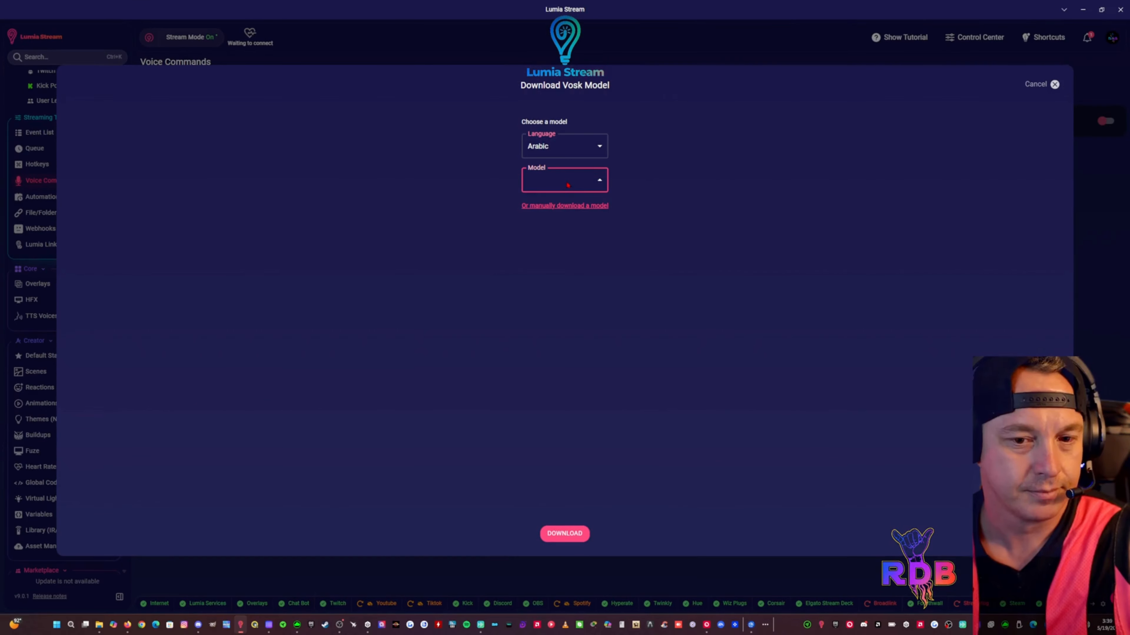
{"action": "left_click", "coordinate": [600, 147]}
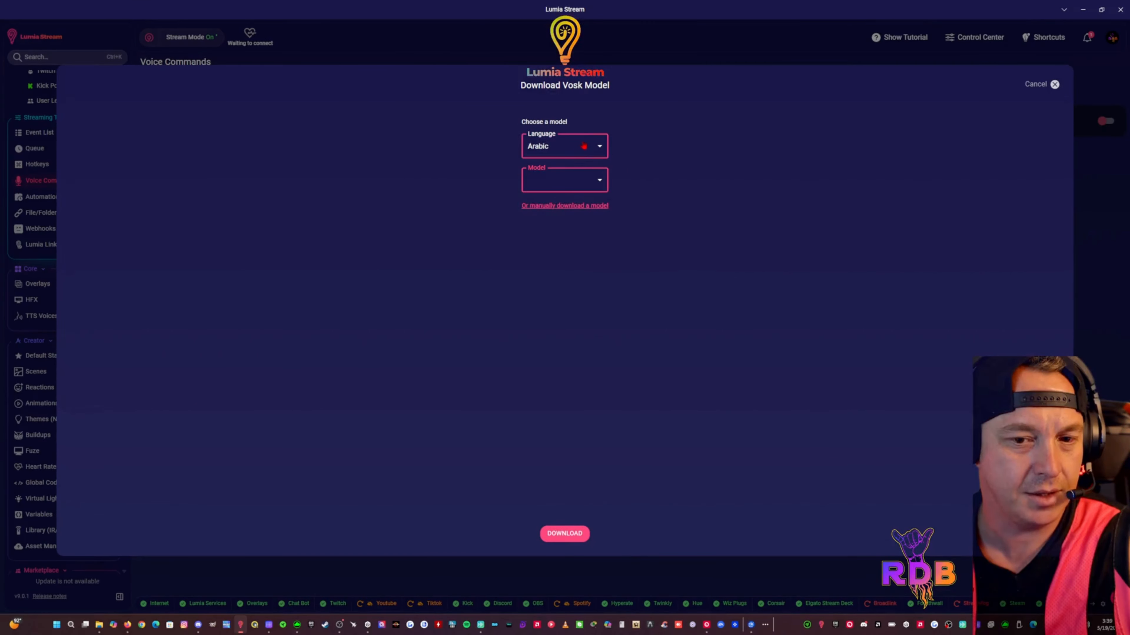
{"action": "left_click", "coordinate": [599, 147]}
{"action": "left_click", "coordinate": [759, 155]}
{"action": "left_click", "coordinate": [1041, 86]}
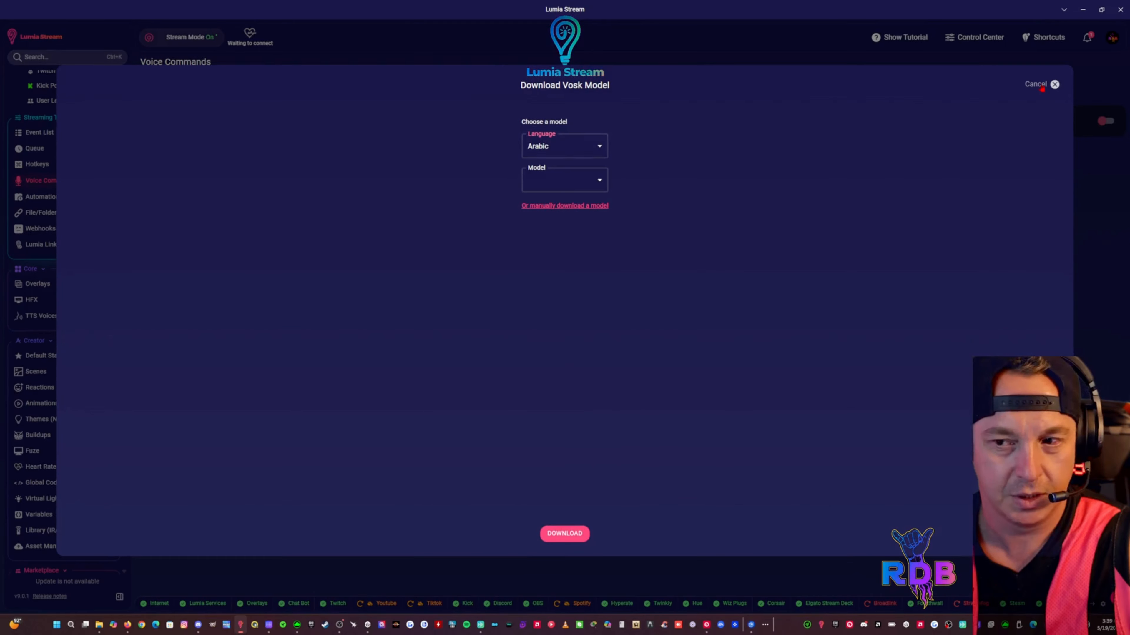
Review the available voice models, keep English (United States) 0.42 (2.3G), and turn on Voice Debug
{"action": "left_click", "coordinate": [241, 334]}
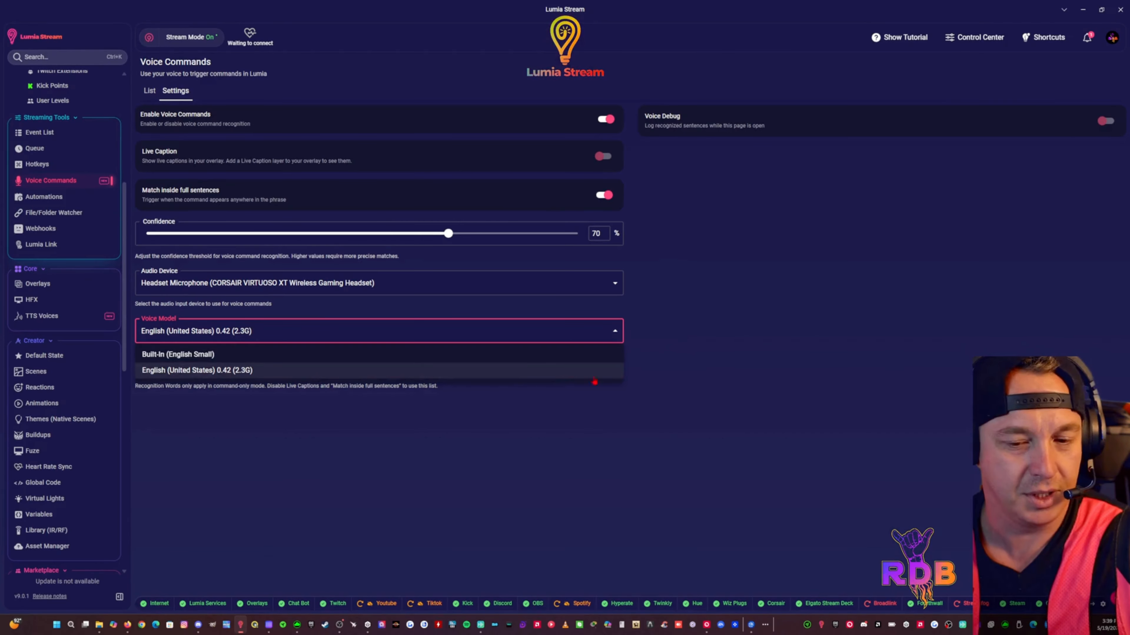
{"action": "left_click", "coordinate": [715, 381]}
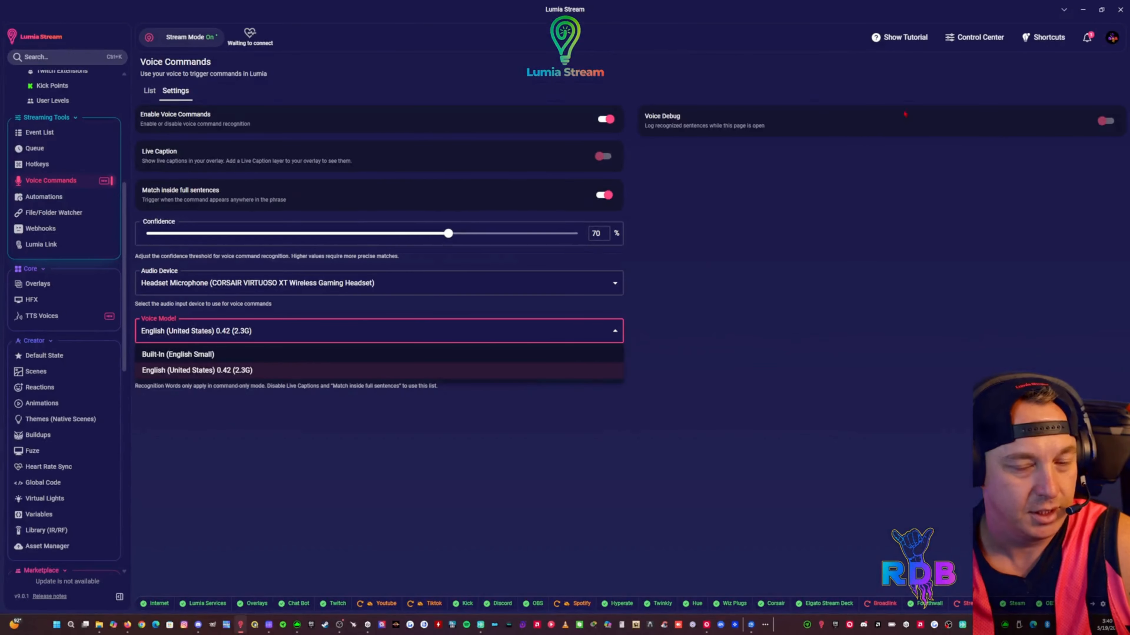
{"action": "left_click", "coordinate": [1105, 125]}
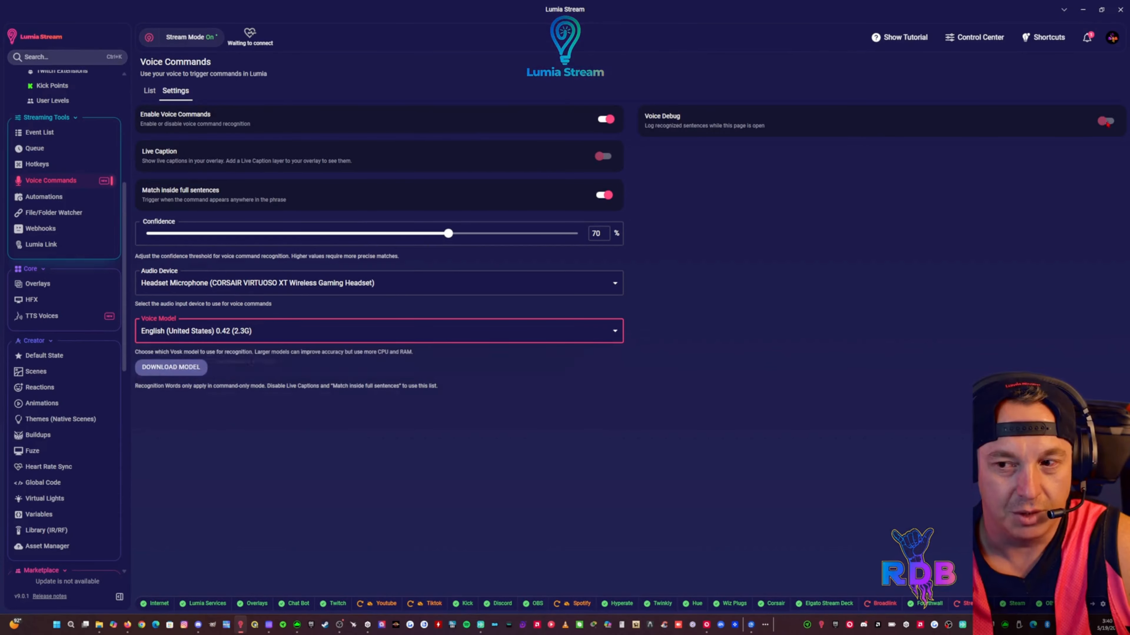
{"action": "left_click", "coordinate": [1105, 123]}
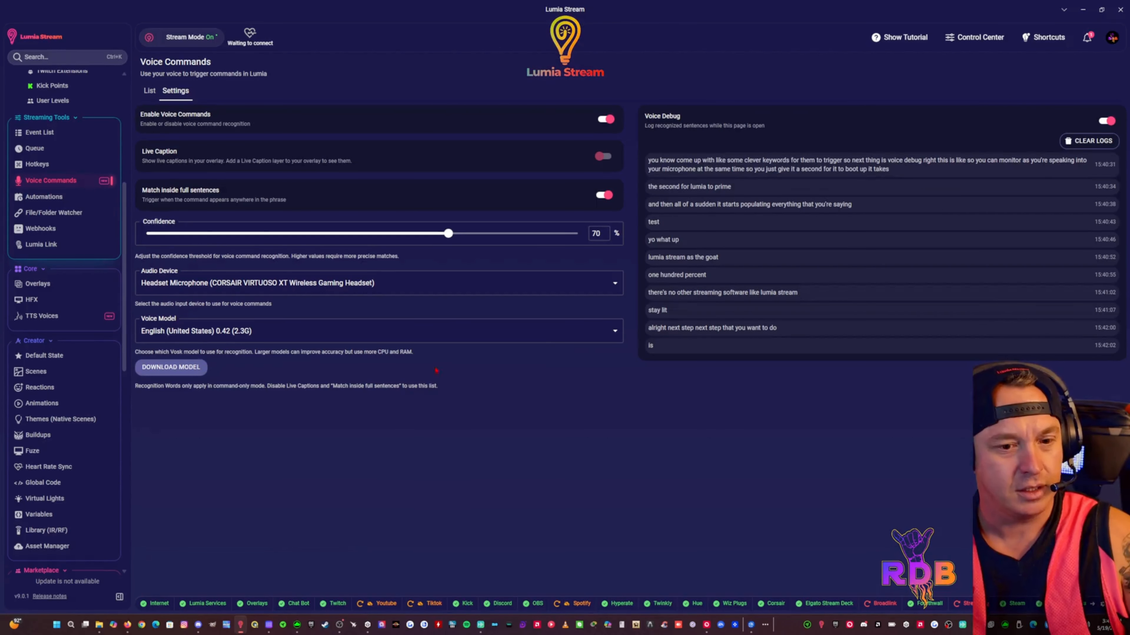
Try the OBSBOT Tail Air Microphone as the audio device, and switch back to the CORSAIR VIRTUOSO XT headset microphone
{"action": "left_click", "coordinate": [414, 283]}
{"action": "left_click", "coordinate": [366, 340]}
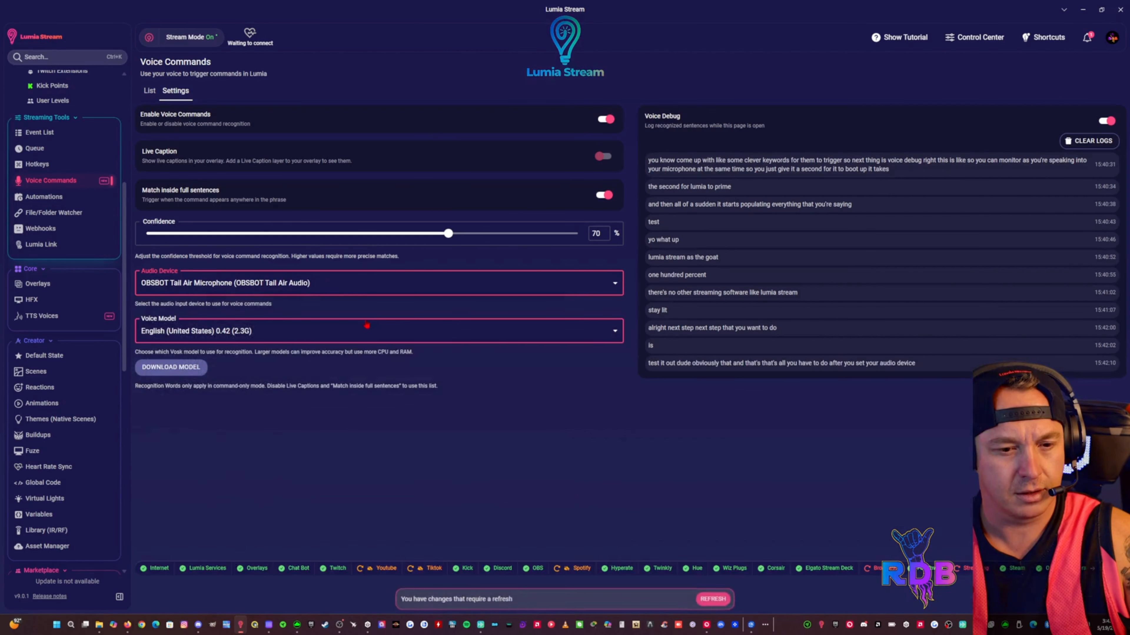
{"action": "left_click", "coordinate": [362, 285]}
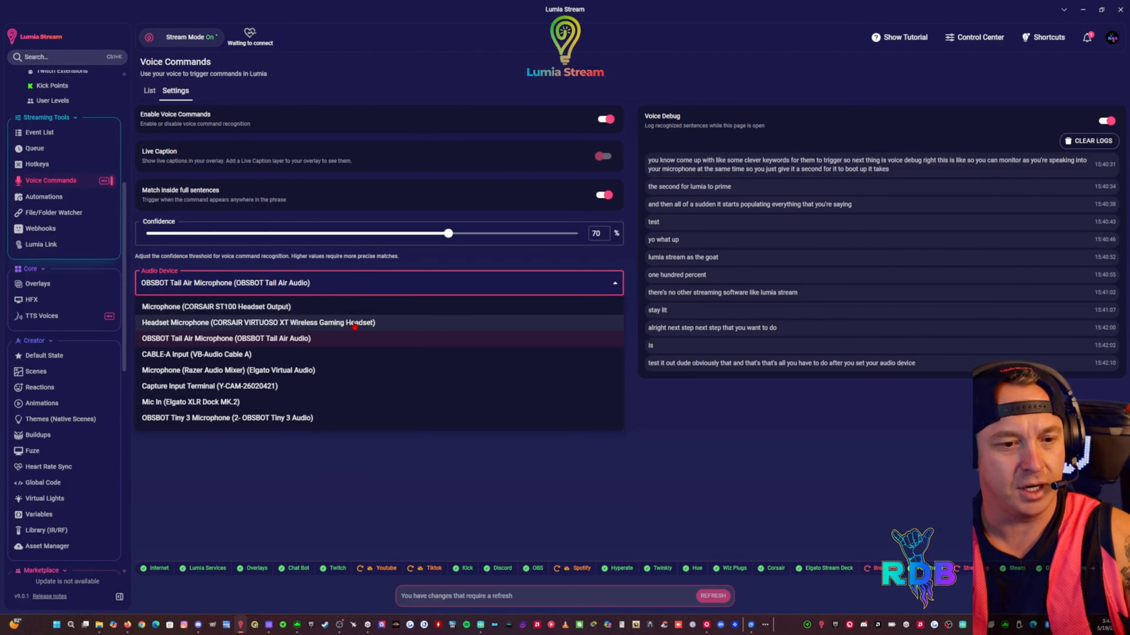
{"action": "left_click", "coordinate": [355, 326]}
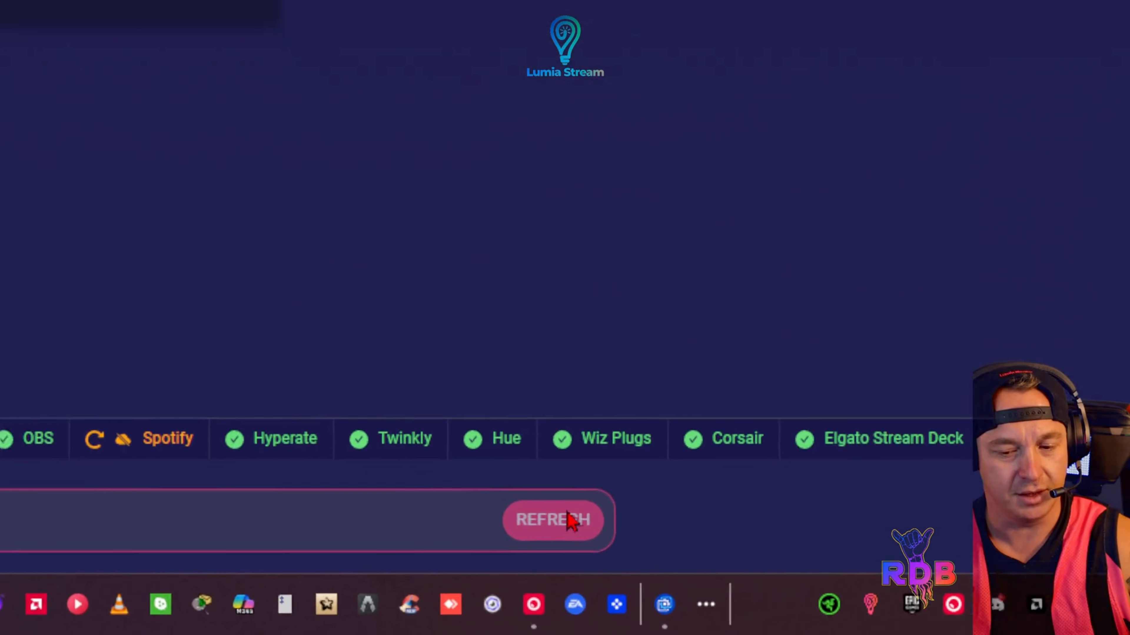
Refresh Lumia Stream to apply the changed audio device setting for voice commands
{"action": "key", "text": "space"}
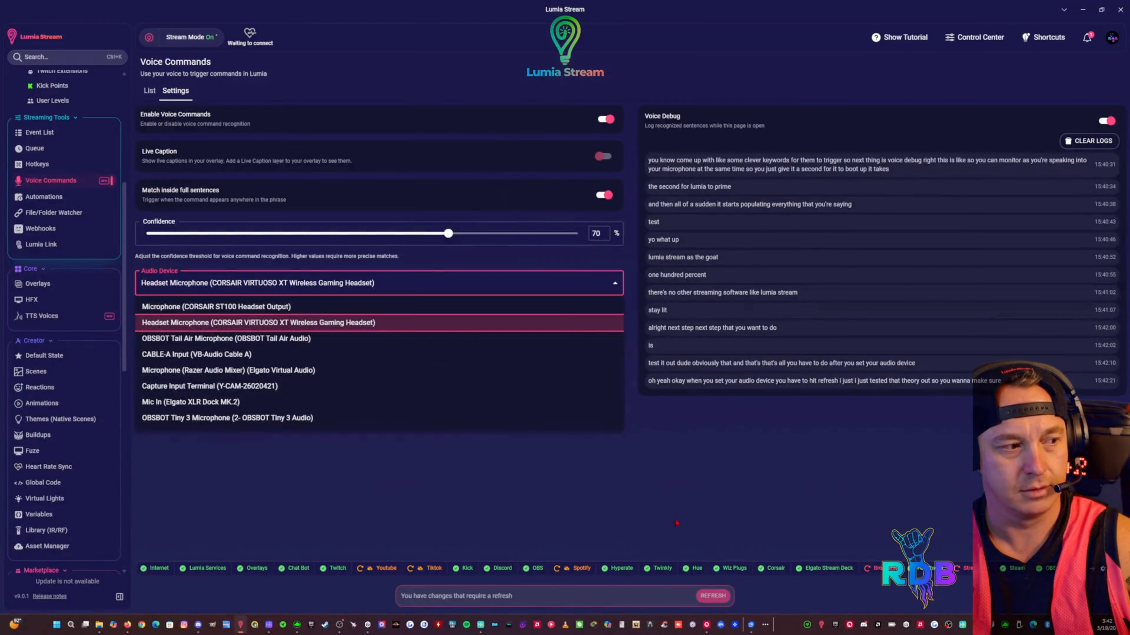
{"action": "left_click", "coordinate": [677, 523]}
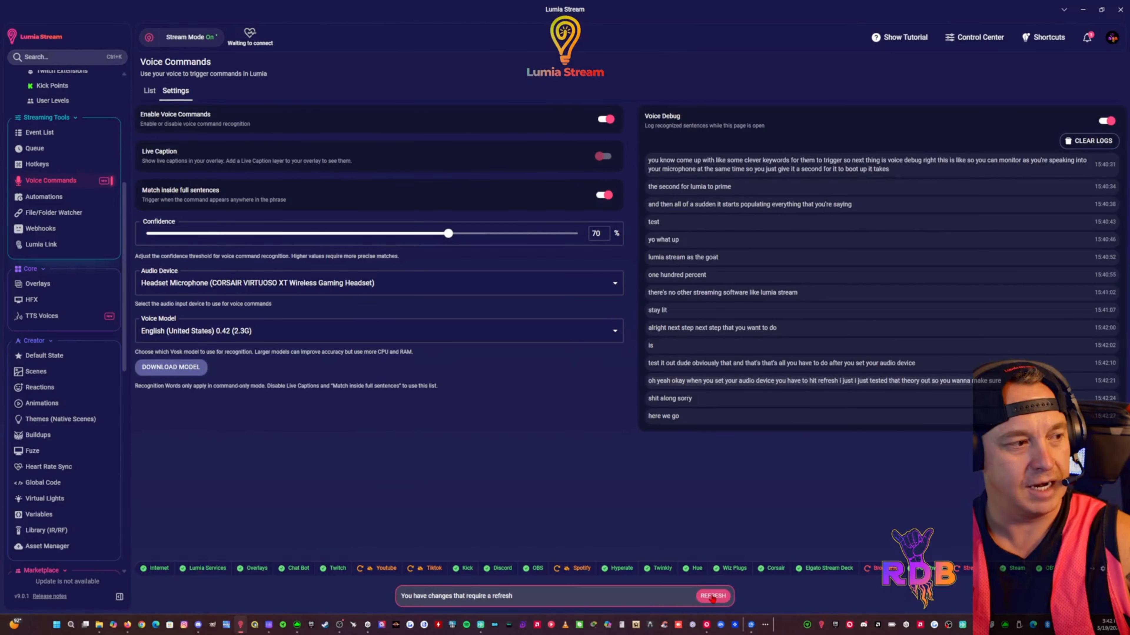
{"action": "left_click", "coordinate": [712, 597]}
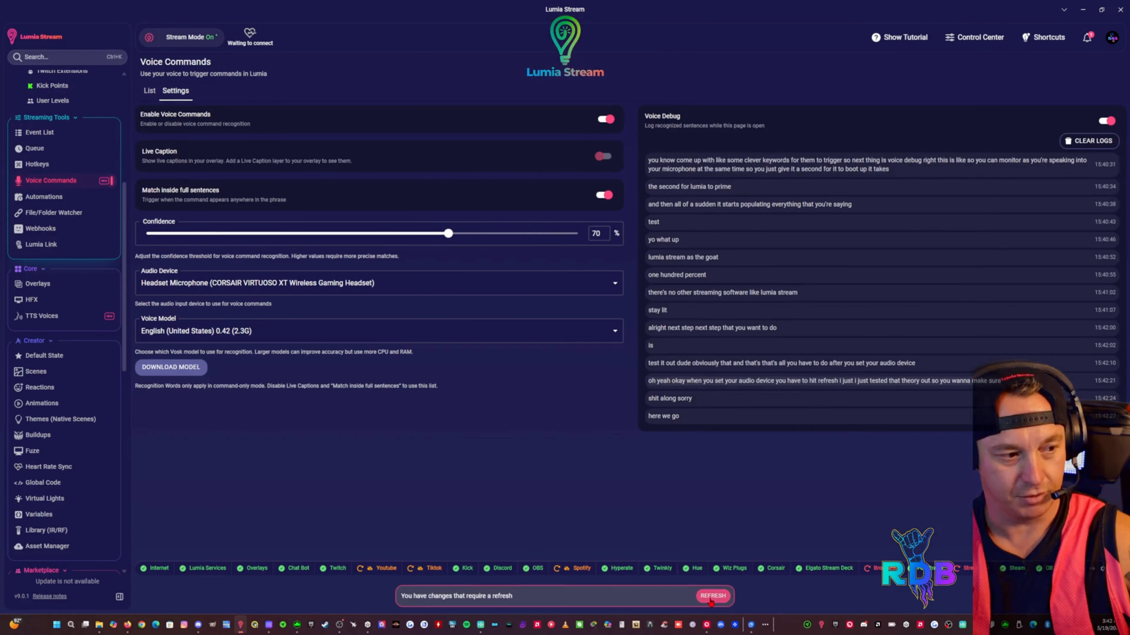
{"action": "left_click", "coordinate": [712, 600]}
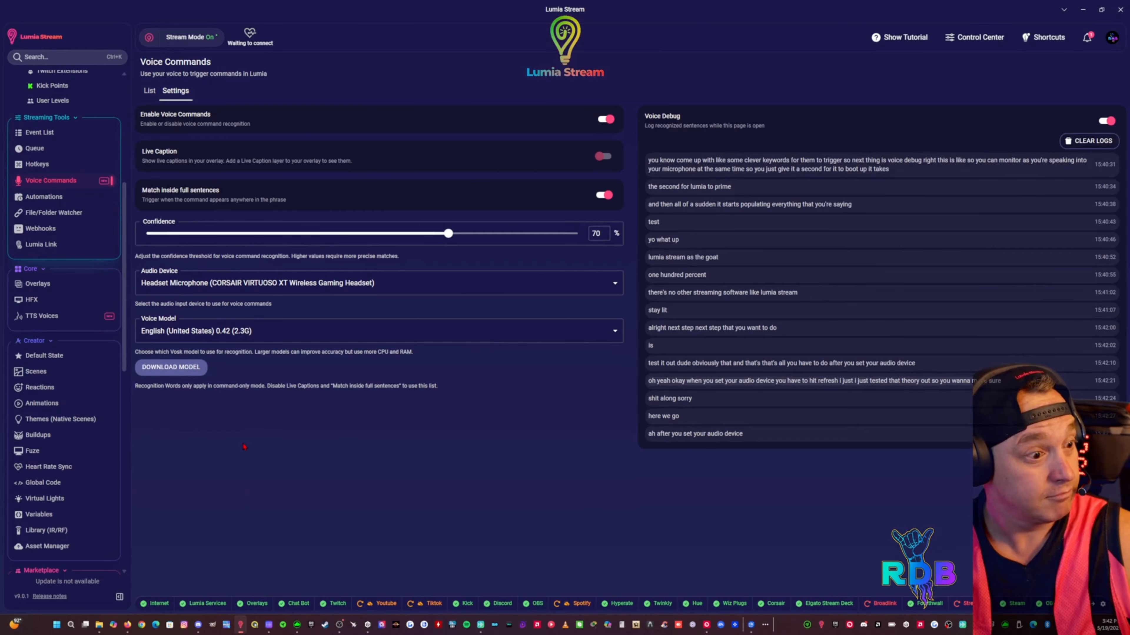
Leave the Voice Commands settings and open the Dashboard
{"action": "scroll", "coordinate": [62, 178], "scroll_direction": "up", "scroll_amount": 10}
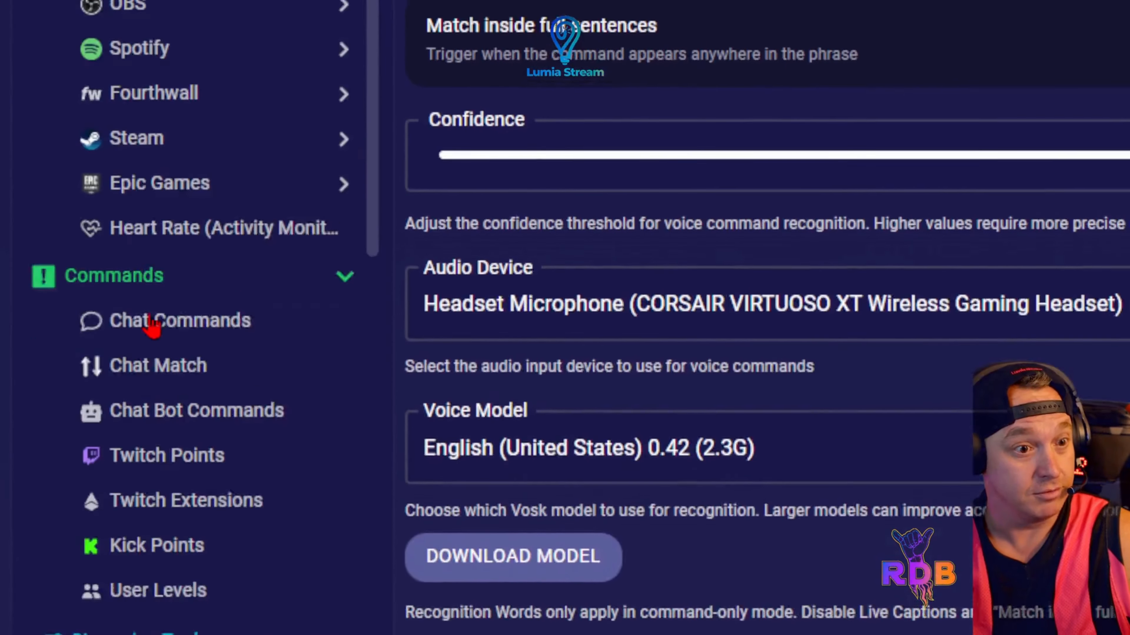
{"action": "left_click", "coordinate": [47, 78]}
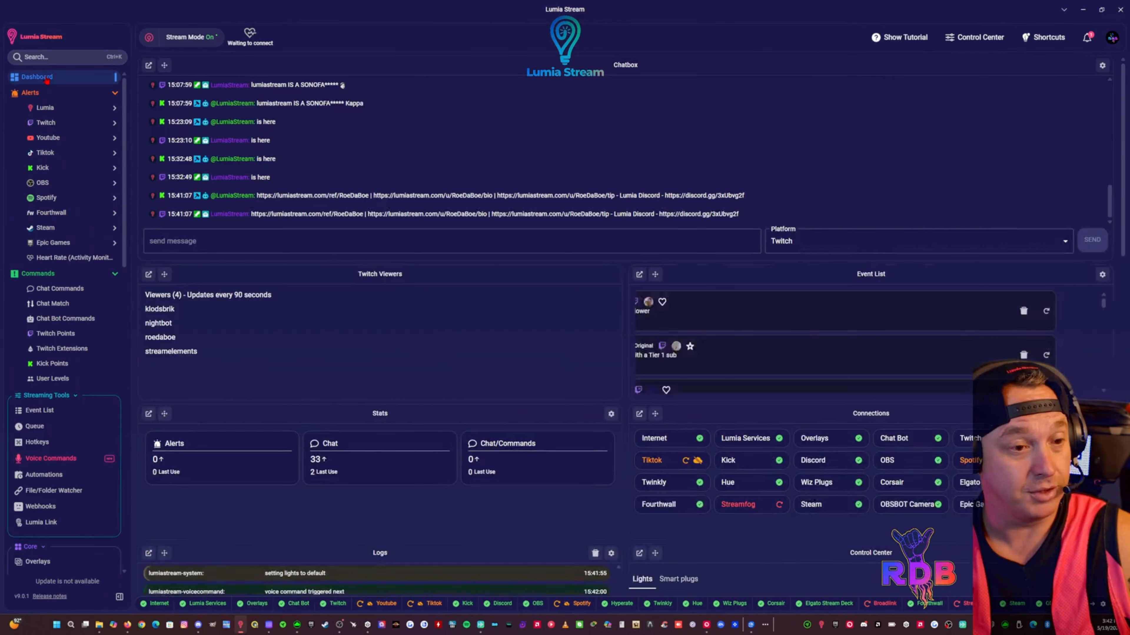